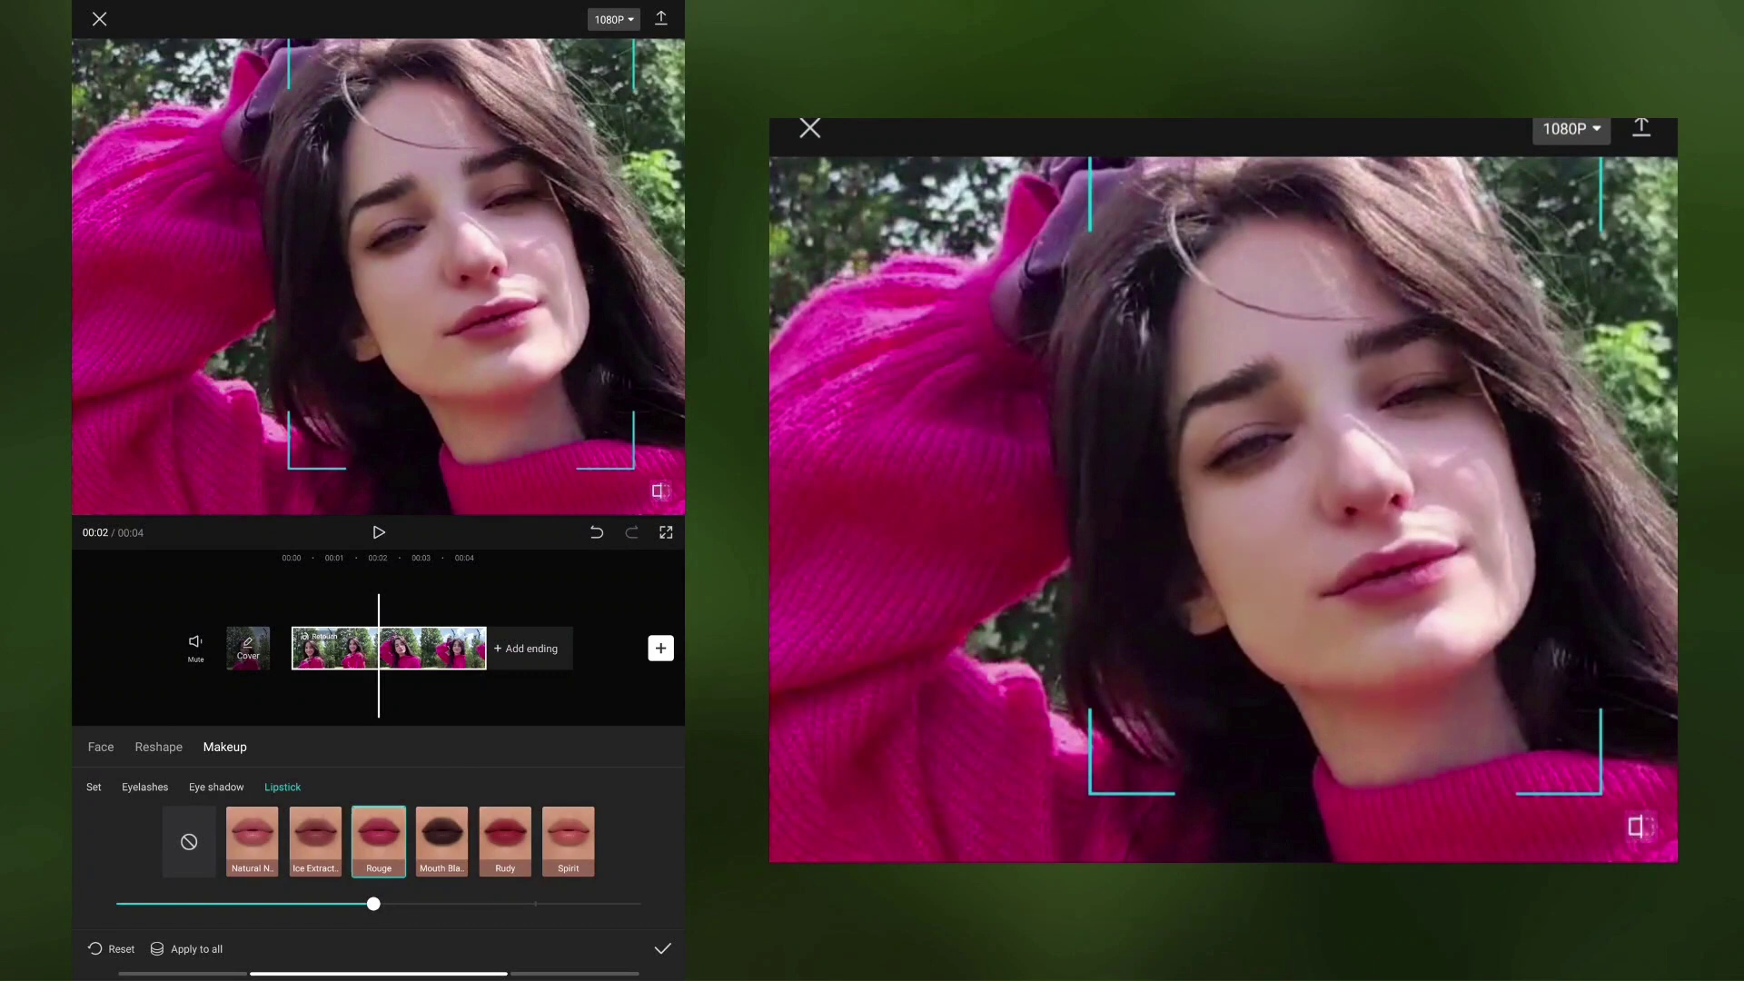
Scrub the preview forward to the frame with the house to check the Rouge lipstick.
{"action": "left_click_drag", "start_coordinate": [532, 689], "coordinate": [477, 692]}
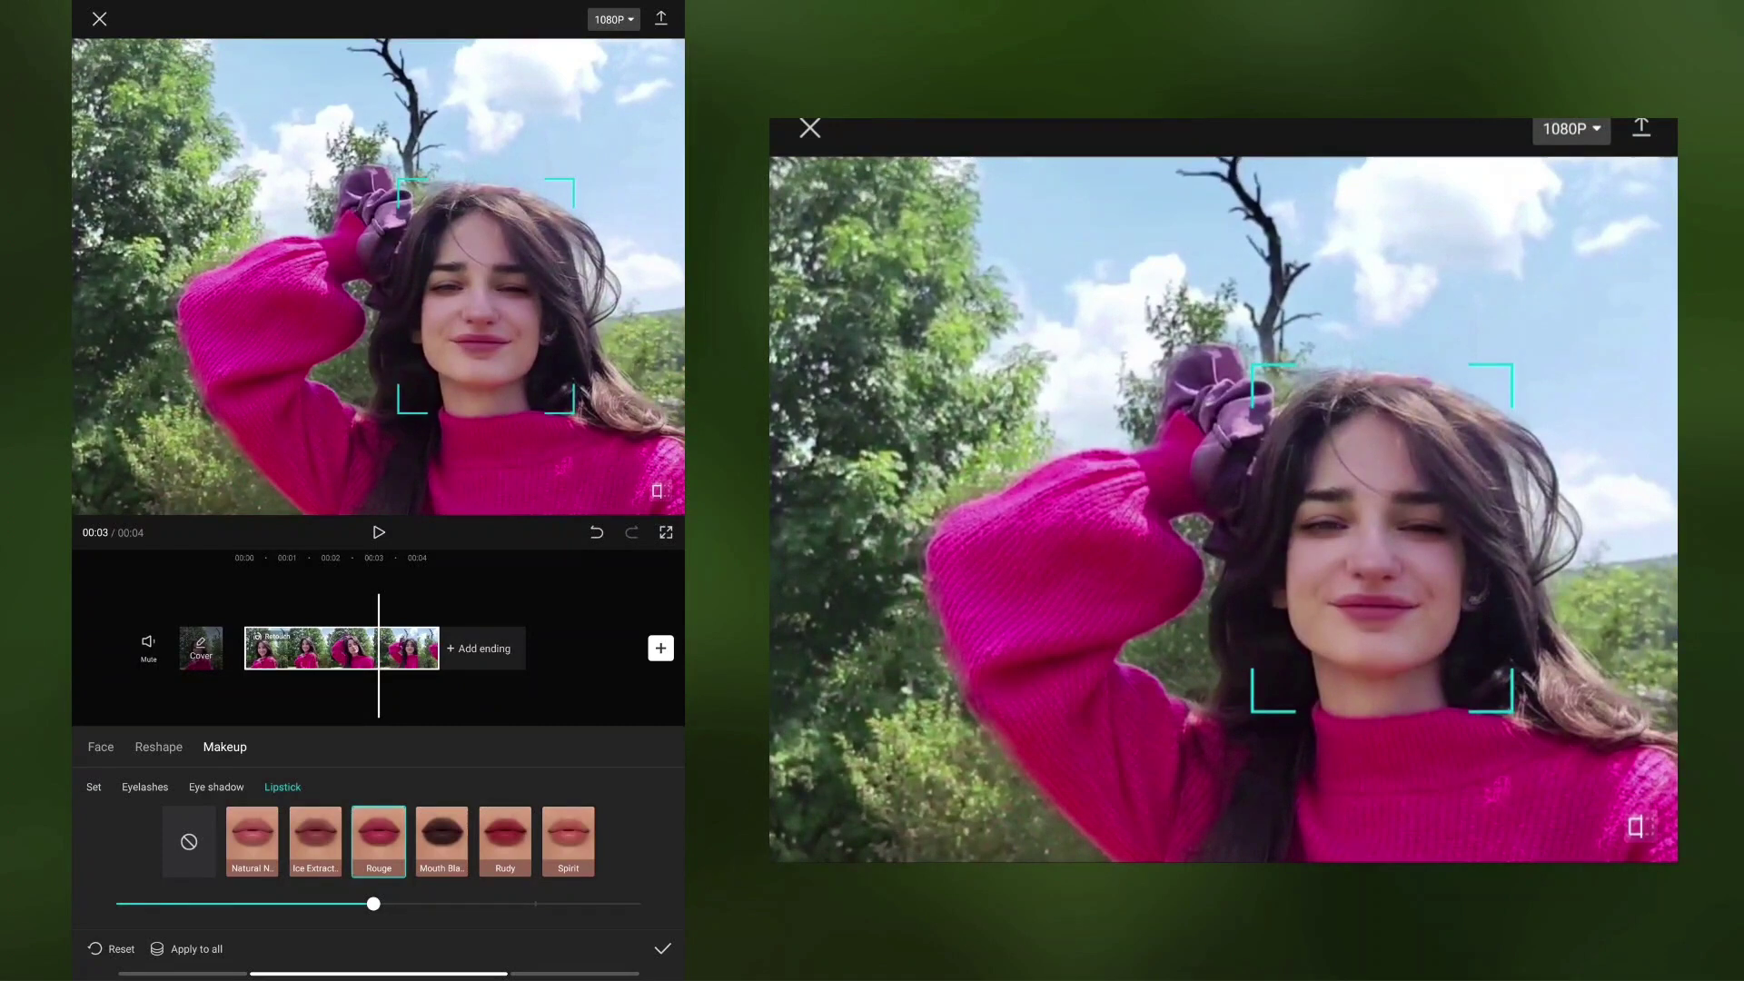
{"action": "left_click_drag", "start_coordinate": [495, 704], "coordinate": [427, 709]}
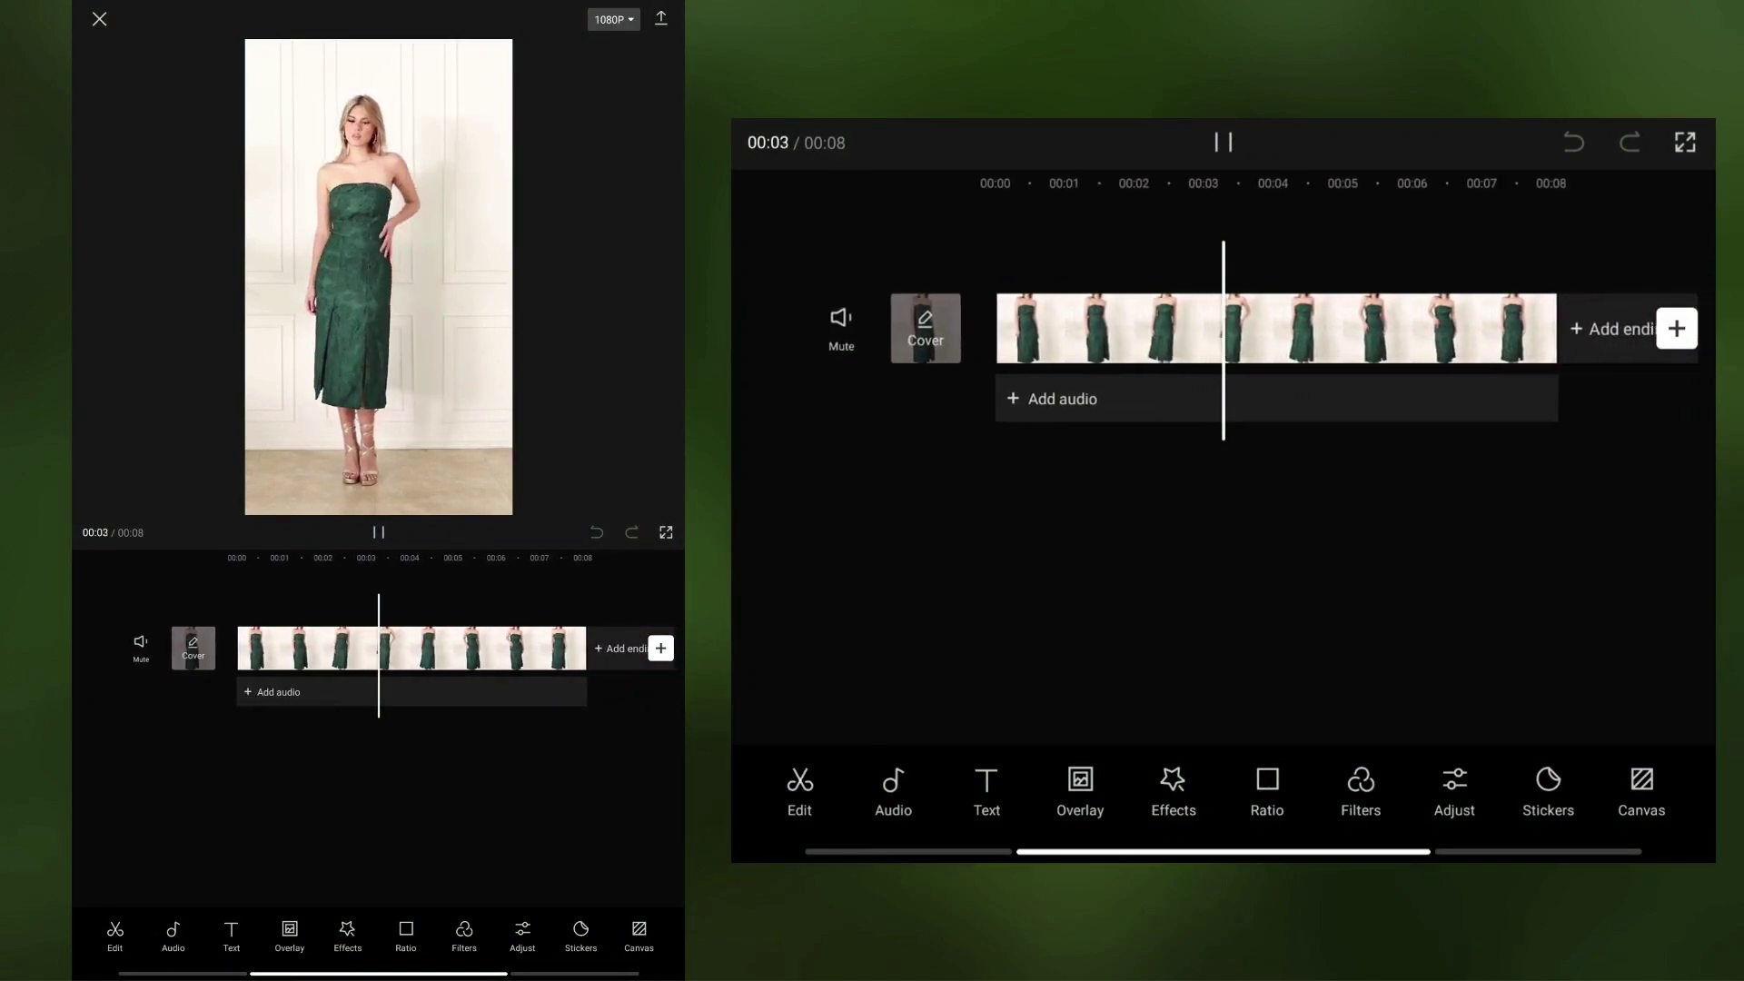
Pause the green-dress clip, open its body retouching and lengthen her legs.
{"action": "left_click", "coordinate": [1223, 143]}
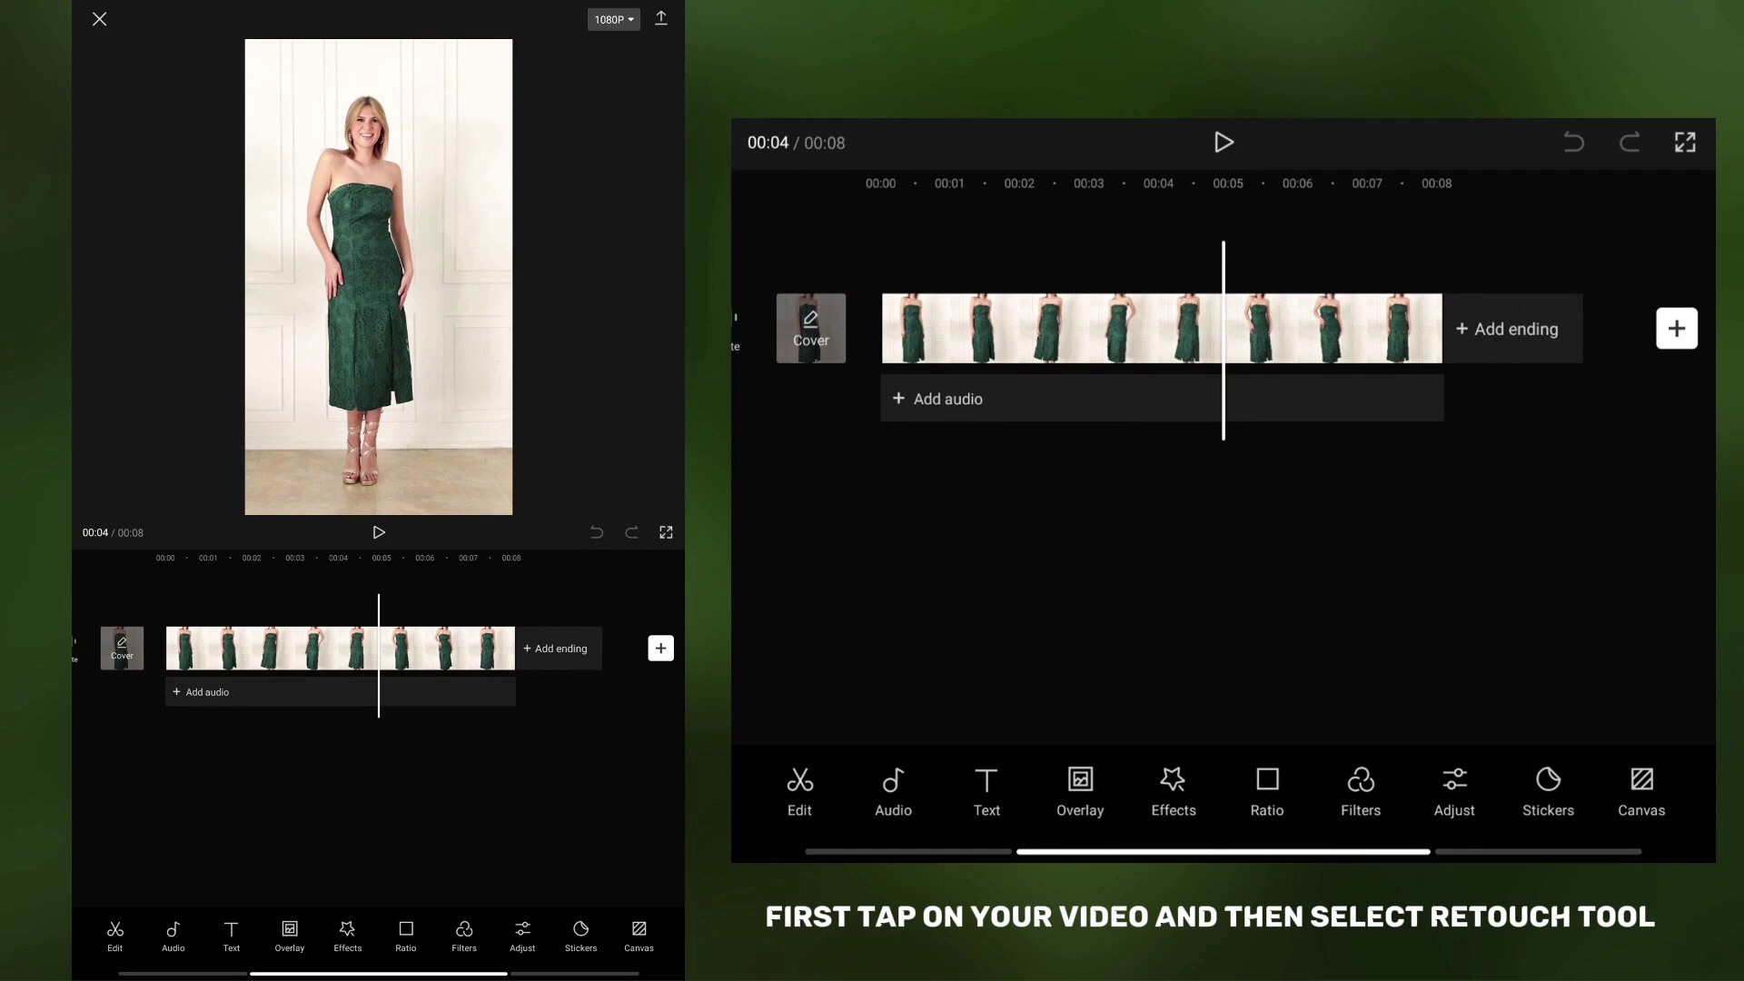
{"action": "left_click", "coordinate": [1364, 331]}
{"action": "left_click_drag", "start_coordinate": [1431, 801], "coordinate": [1227, 814]}
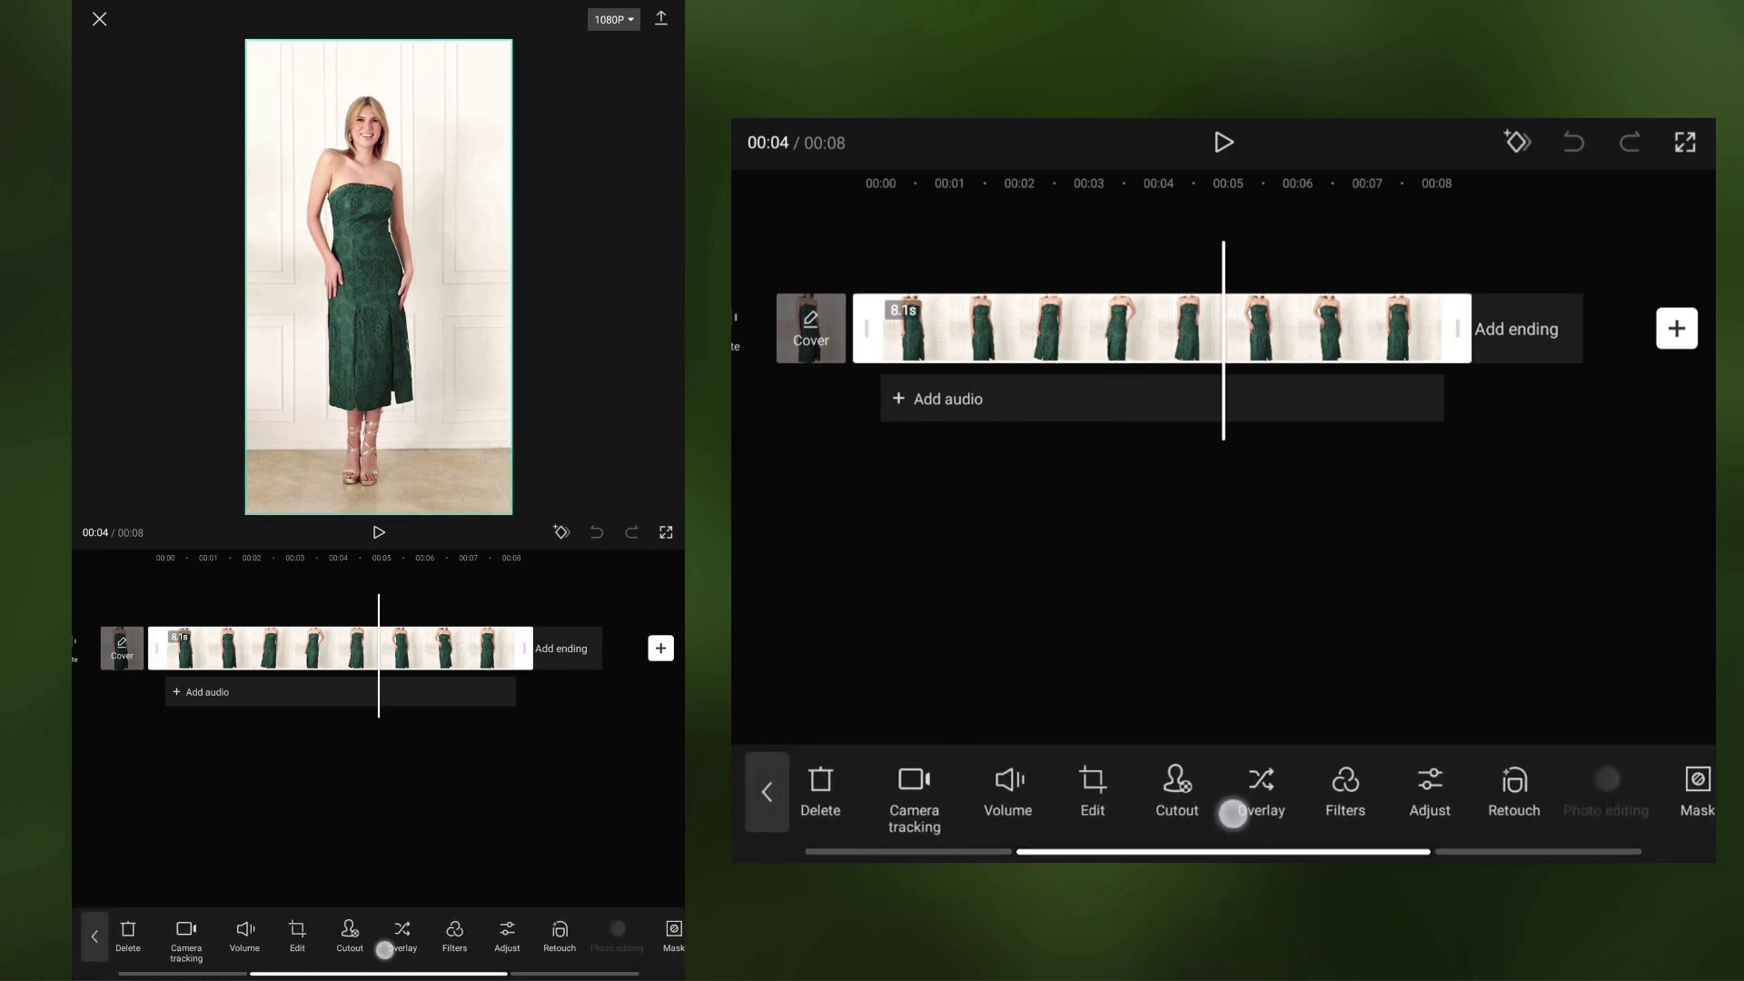
{"action": "left_click", "coordinate": [1475, 791]}
{"action": "left_click", "coordinate": [1472, 791]}
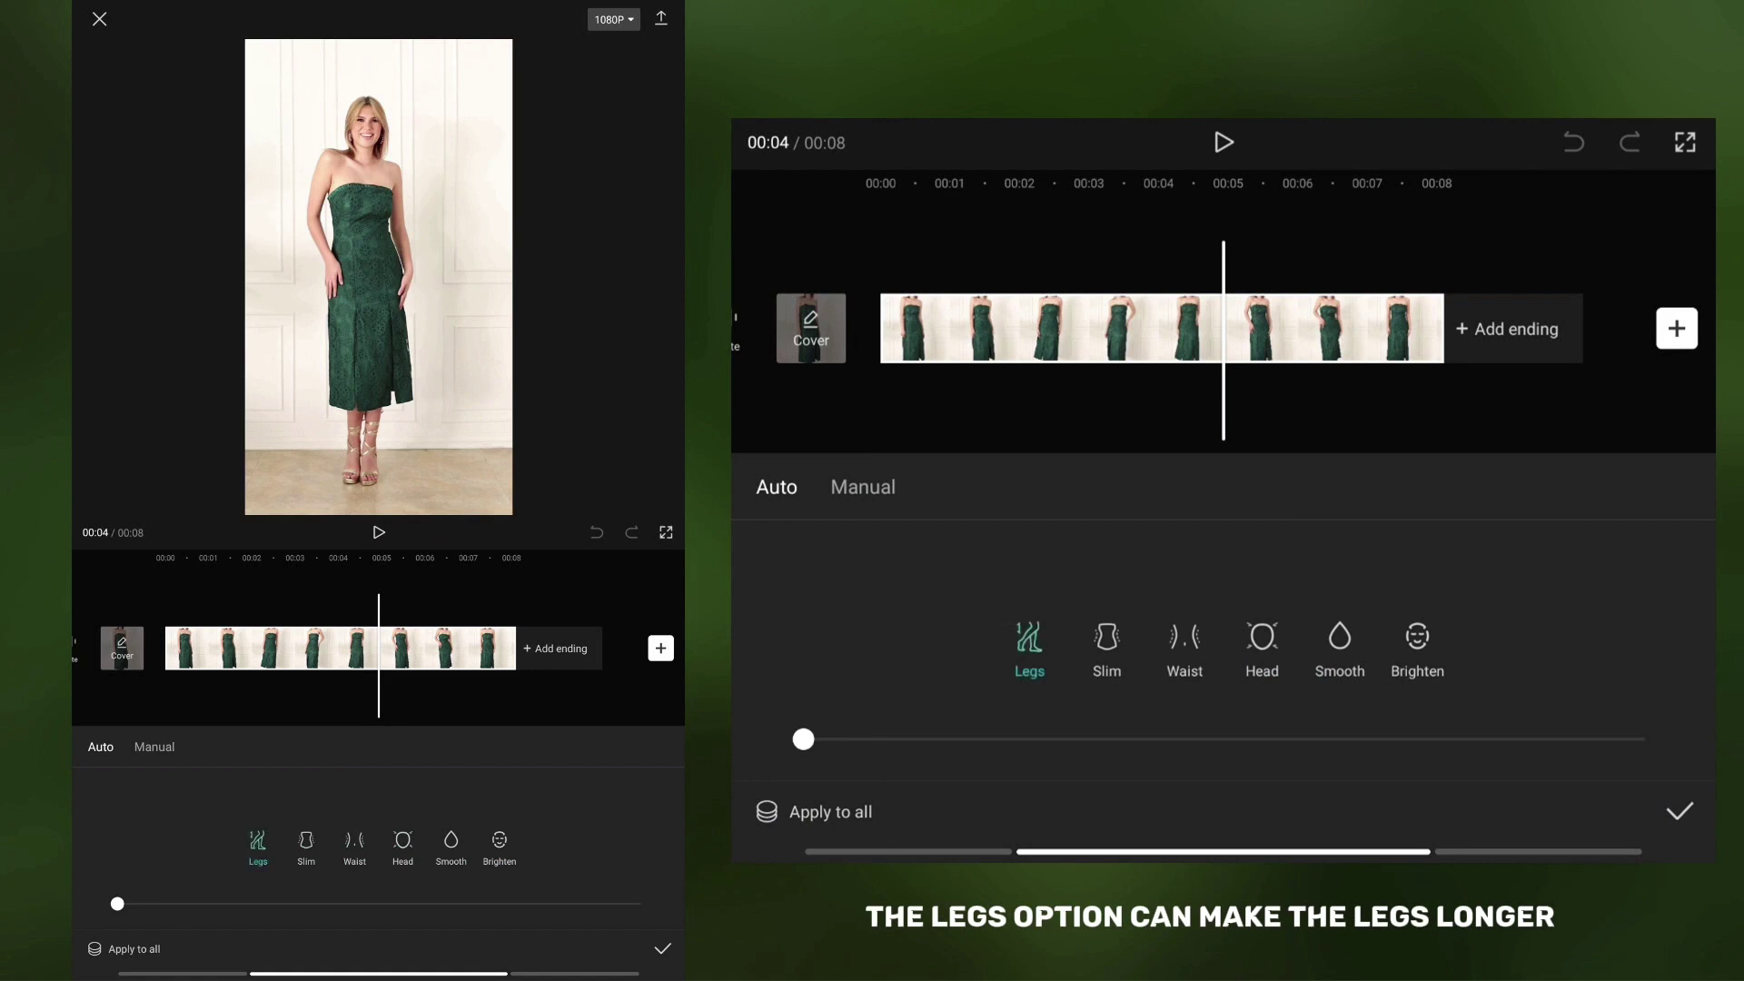
{"action": "mouse_move", "coordinate": [804, 739]}
{"action": "left_mouse_down"}
{"action": "mouse_move", "coordinate": [1000, 817]}
{"action": "mouse_move", "coordinate": [1494, 828]}
{"action": "mouse_move", "coordinate": [910, 768]}
{"action": "mouse_move", "coordinate": [963, 751]}
{"action": "mouse_move", "coordinate": [1296, 803]}
{"action": "mouse_move", "coordinate": [908, 790]}
{"action": "left_mouse_up"}
Slim the body, then set waist 20, head 13, smooth 31 and brighten 13.
{"action": "left_click", "coordinate": [1103, 638]}
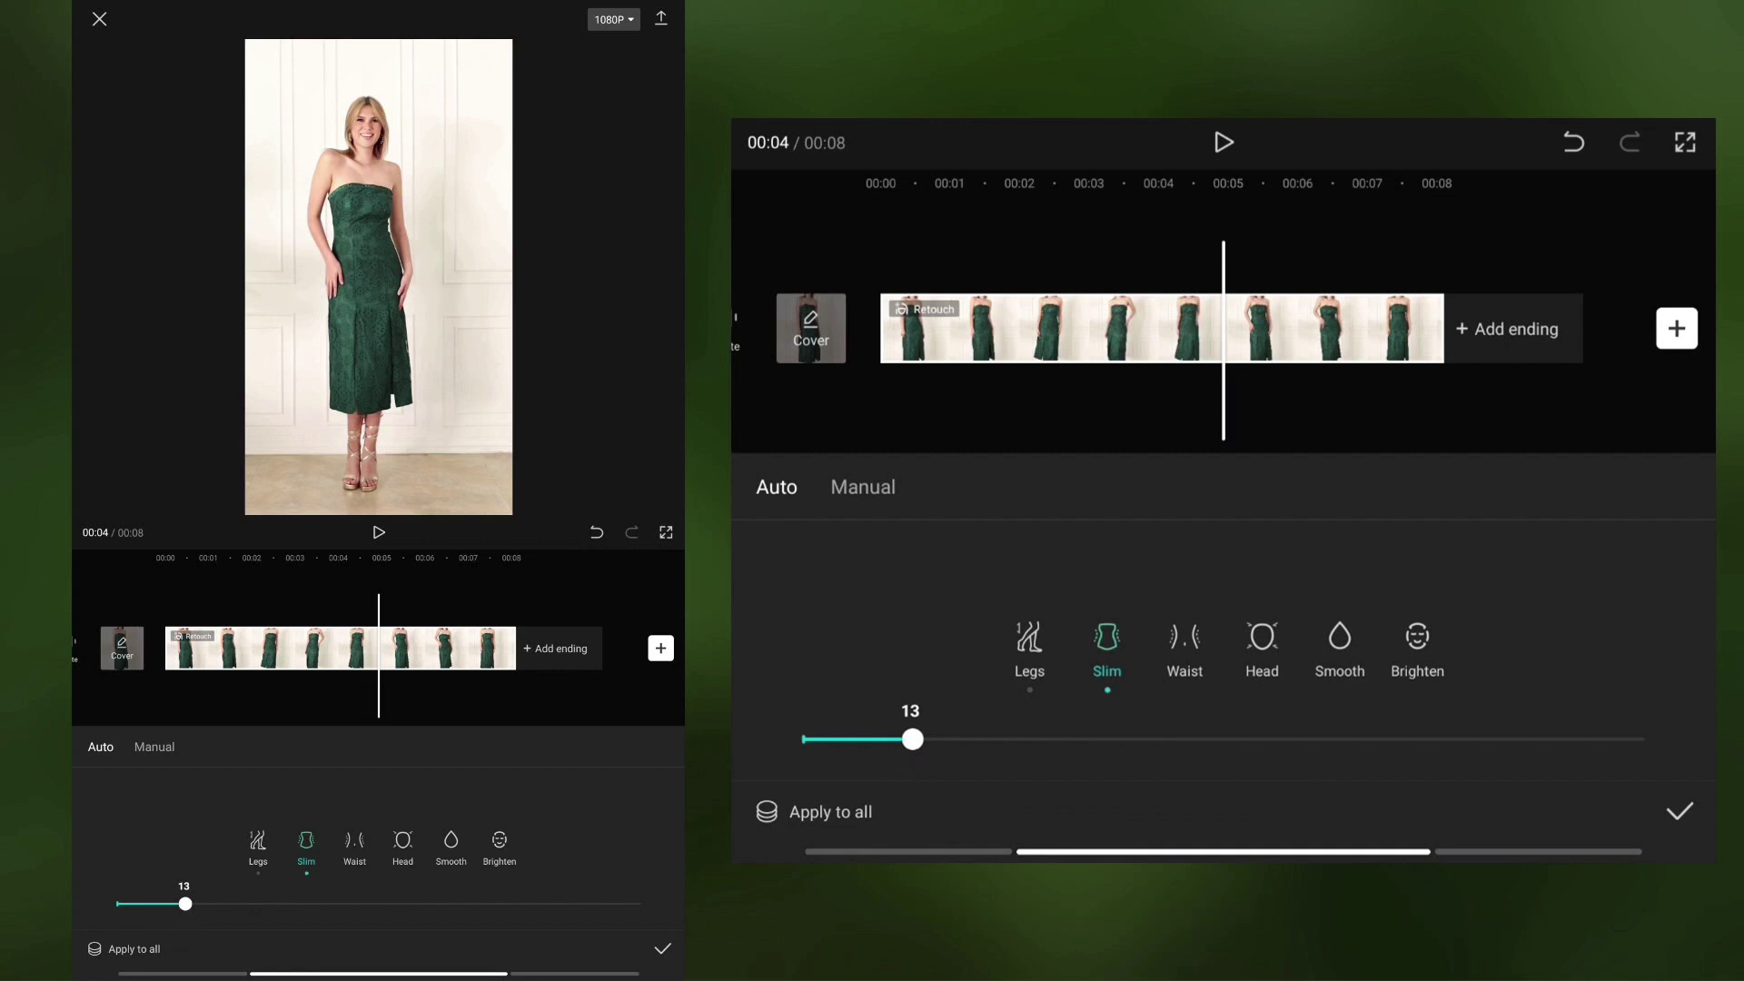
{"action": "left_click", "coordinate": [1185, 641]}
{"action": "left_click_drag", "start_coordinate": [803, 743], "coordinate": [998, 776]}
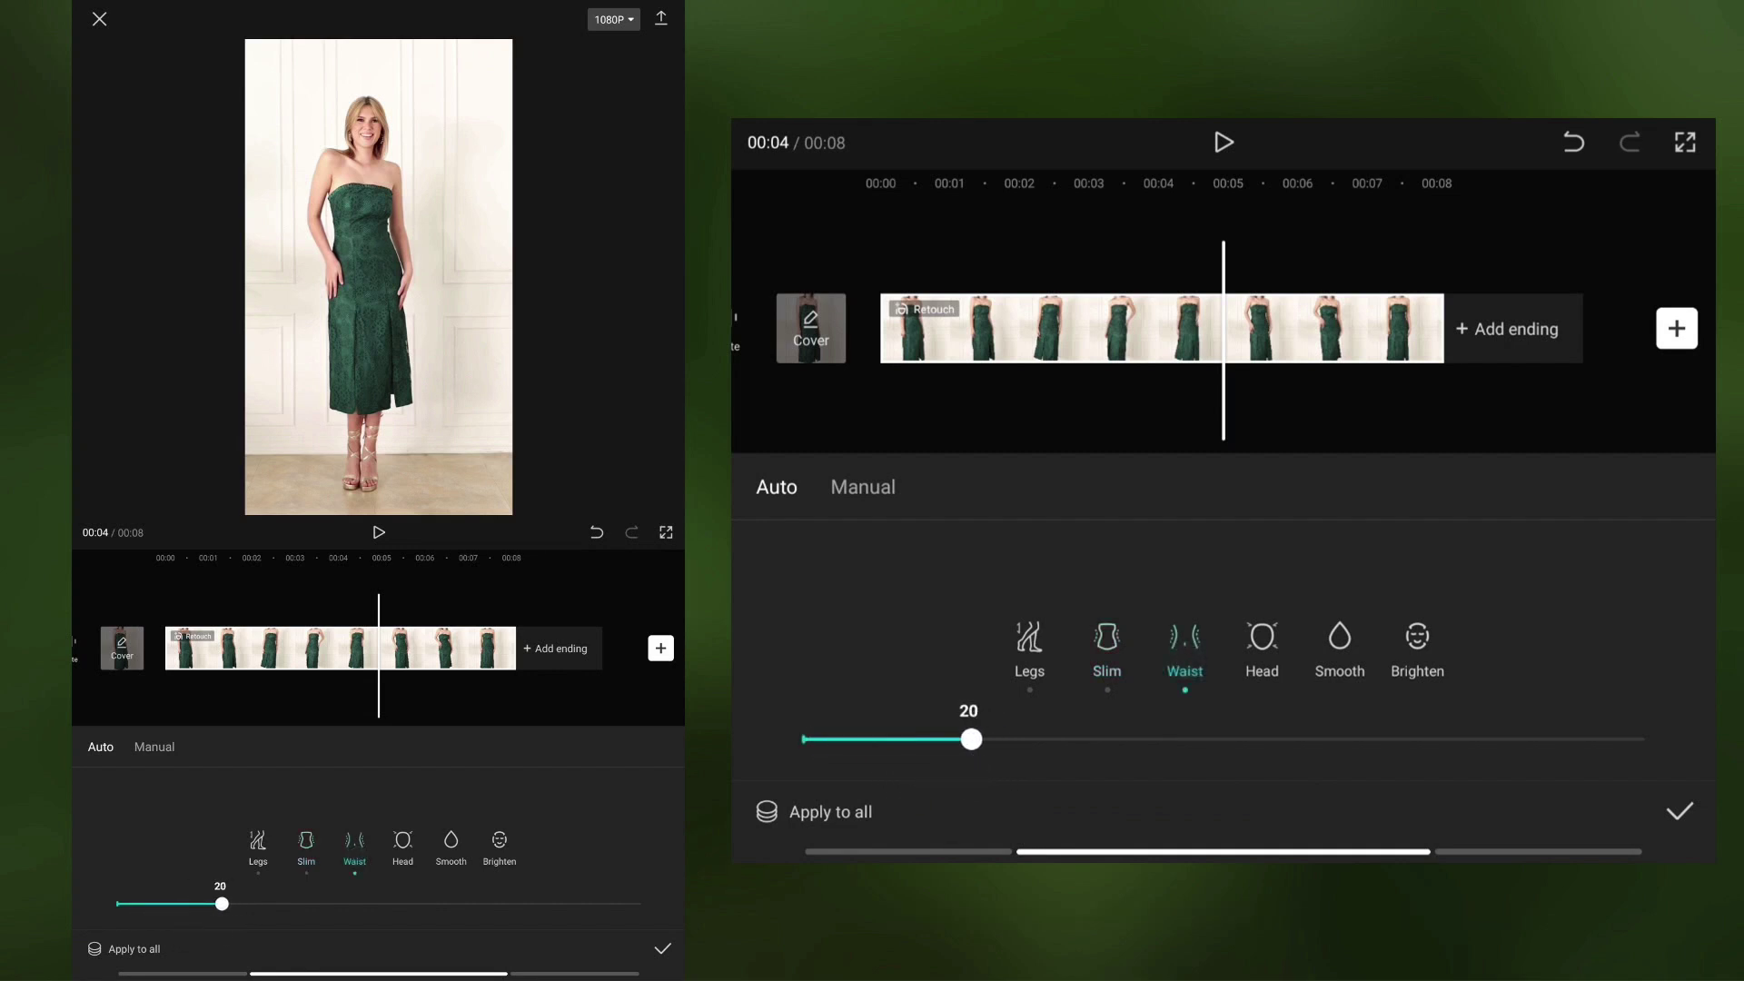
{"action": "left_click", "coordinate": [1262, 640]}
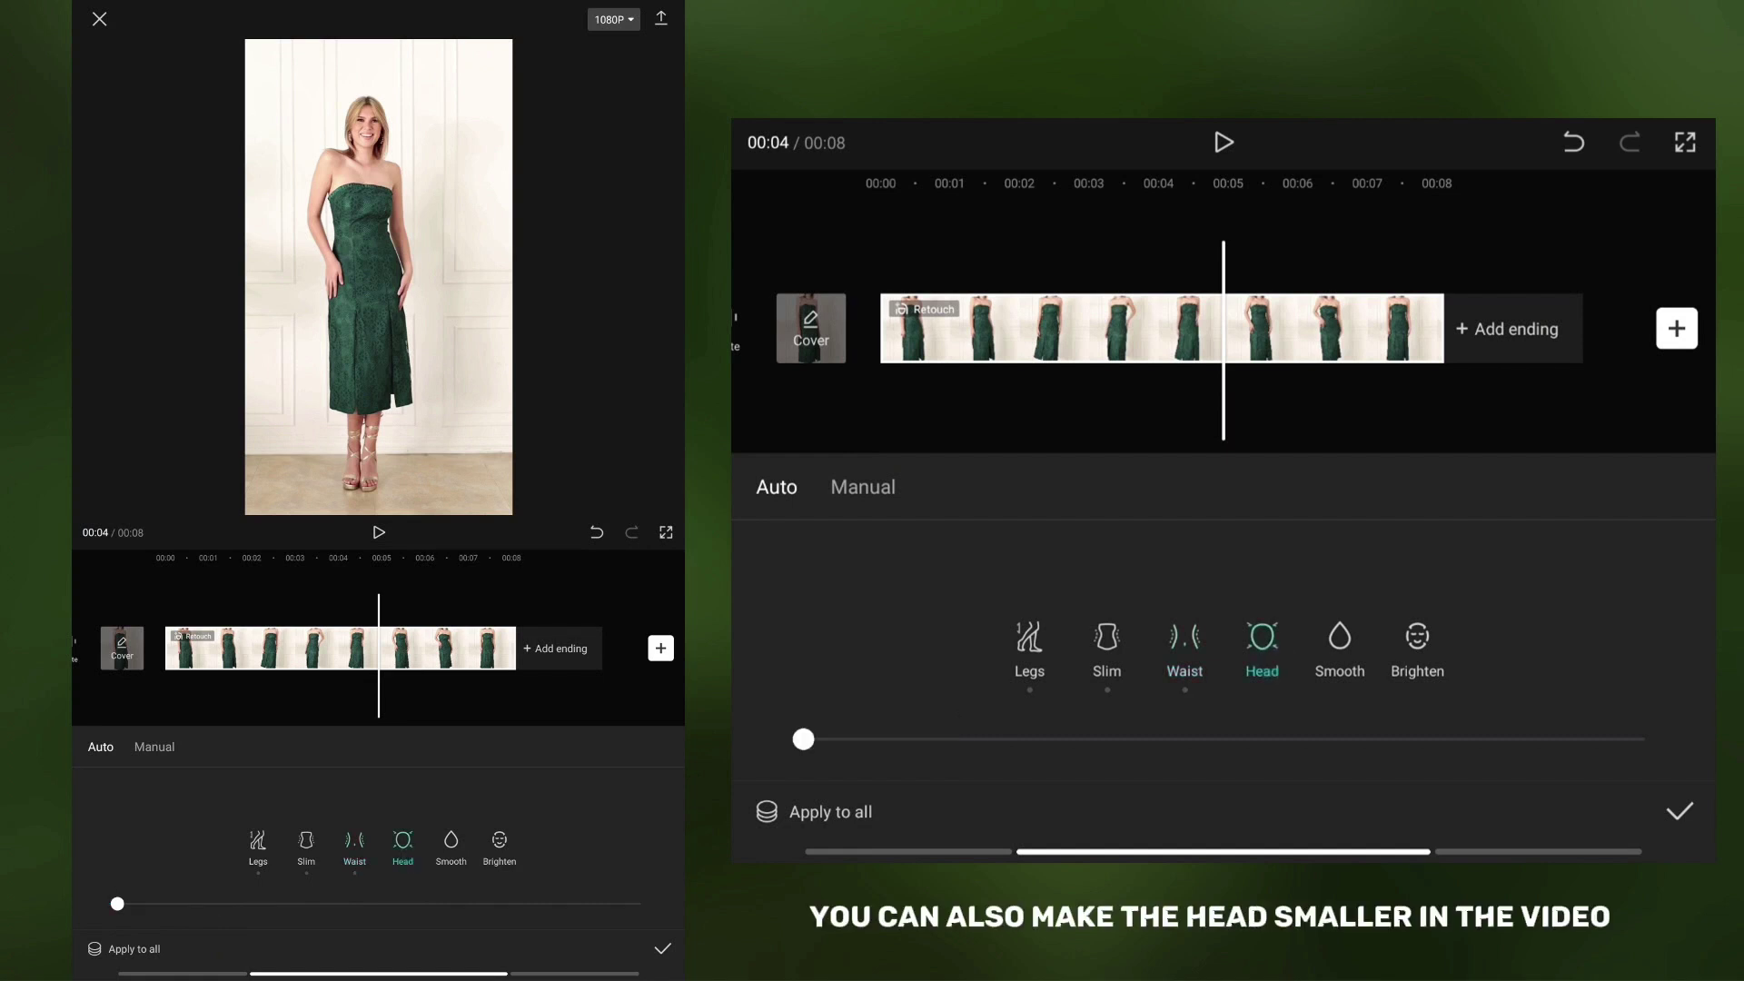
{"action": "mouse_move", "coordinate": [804, 743]}
{"action": "left_mouse_down"}
{"action": "mouse_move", "coordinate": [939, 748]}
{"action": "mouse_move", "coordinate": [1339, 817]}
{"action": "mouse_move", "coordinate": [1199, 811]}
{"action": "mouse_move", "coordinate": [1085, 778]}
{"action": "mouse_move", "coordinate": [1063, 742]}
{"action": "left_mouse_up"}
{"action": "left_click", "coordinate": [1340, 641]}
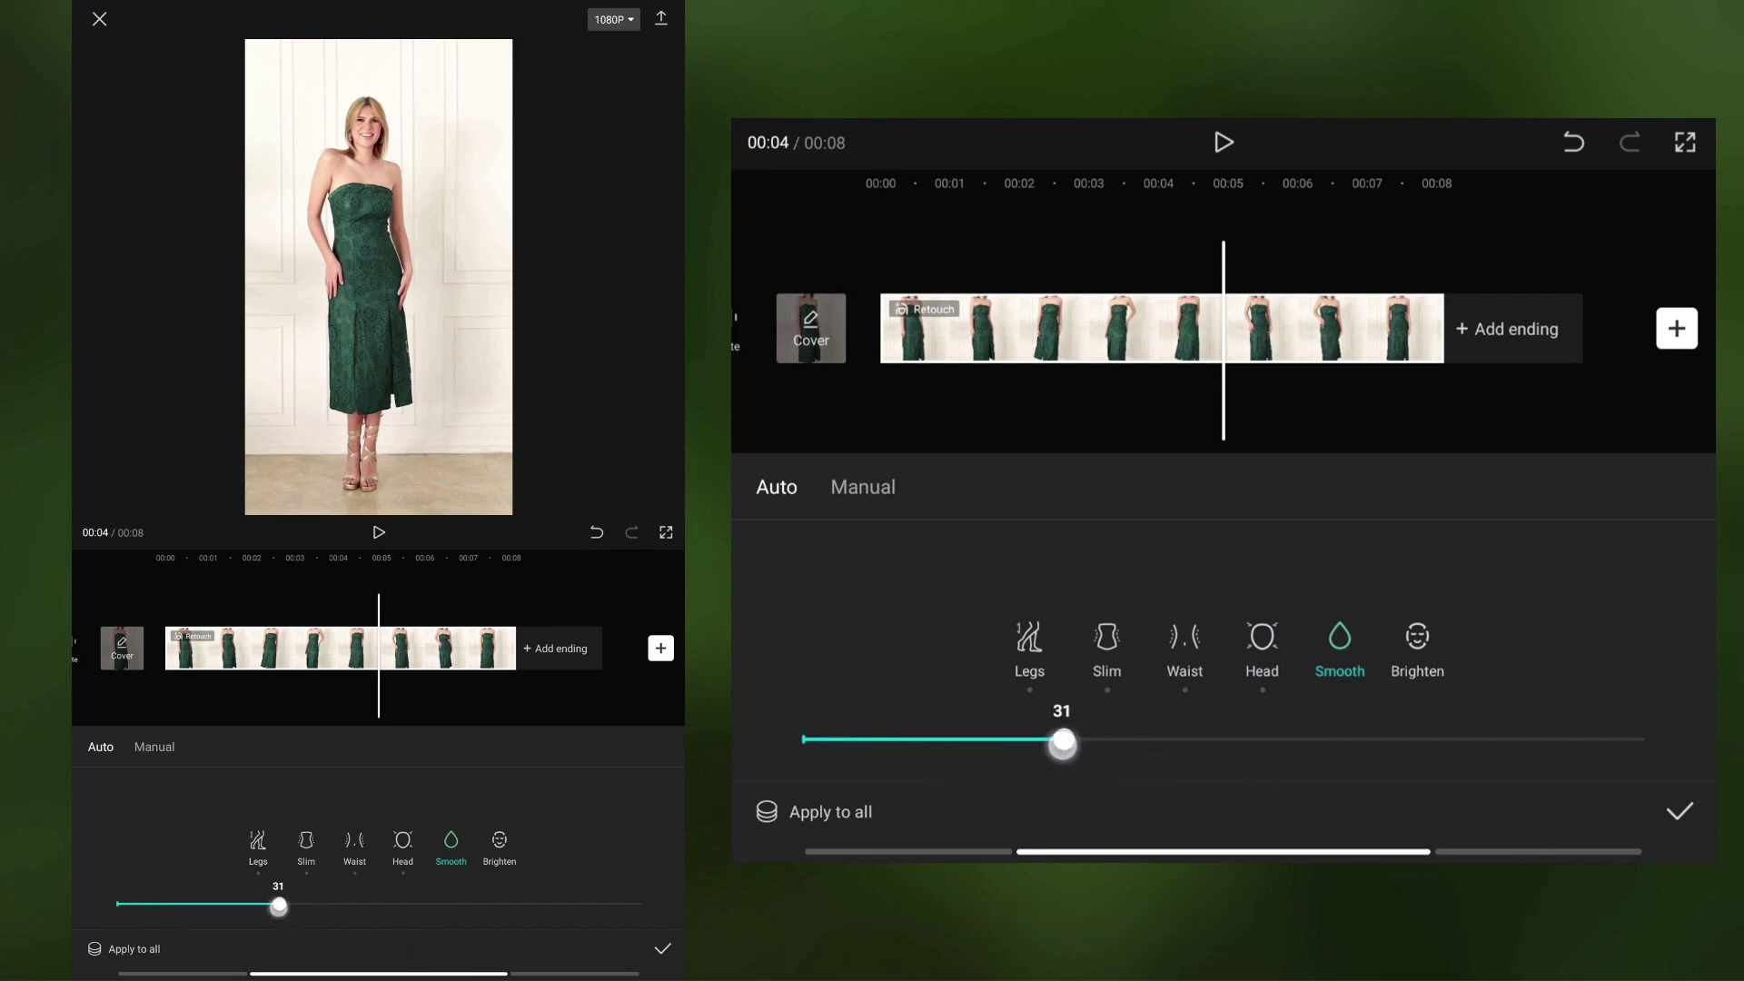
{"action": "left_click", "coordinate": [1422, 650]}
{"action": "left_click_drag", "start_coordinate": [803, 740], "coordinate": [891, 778]}
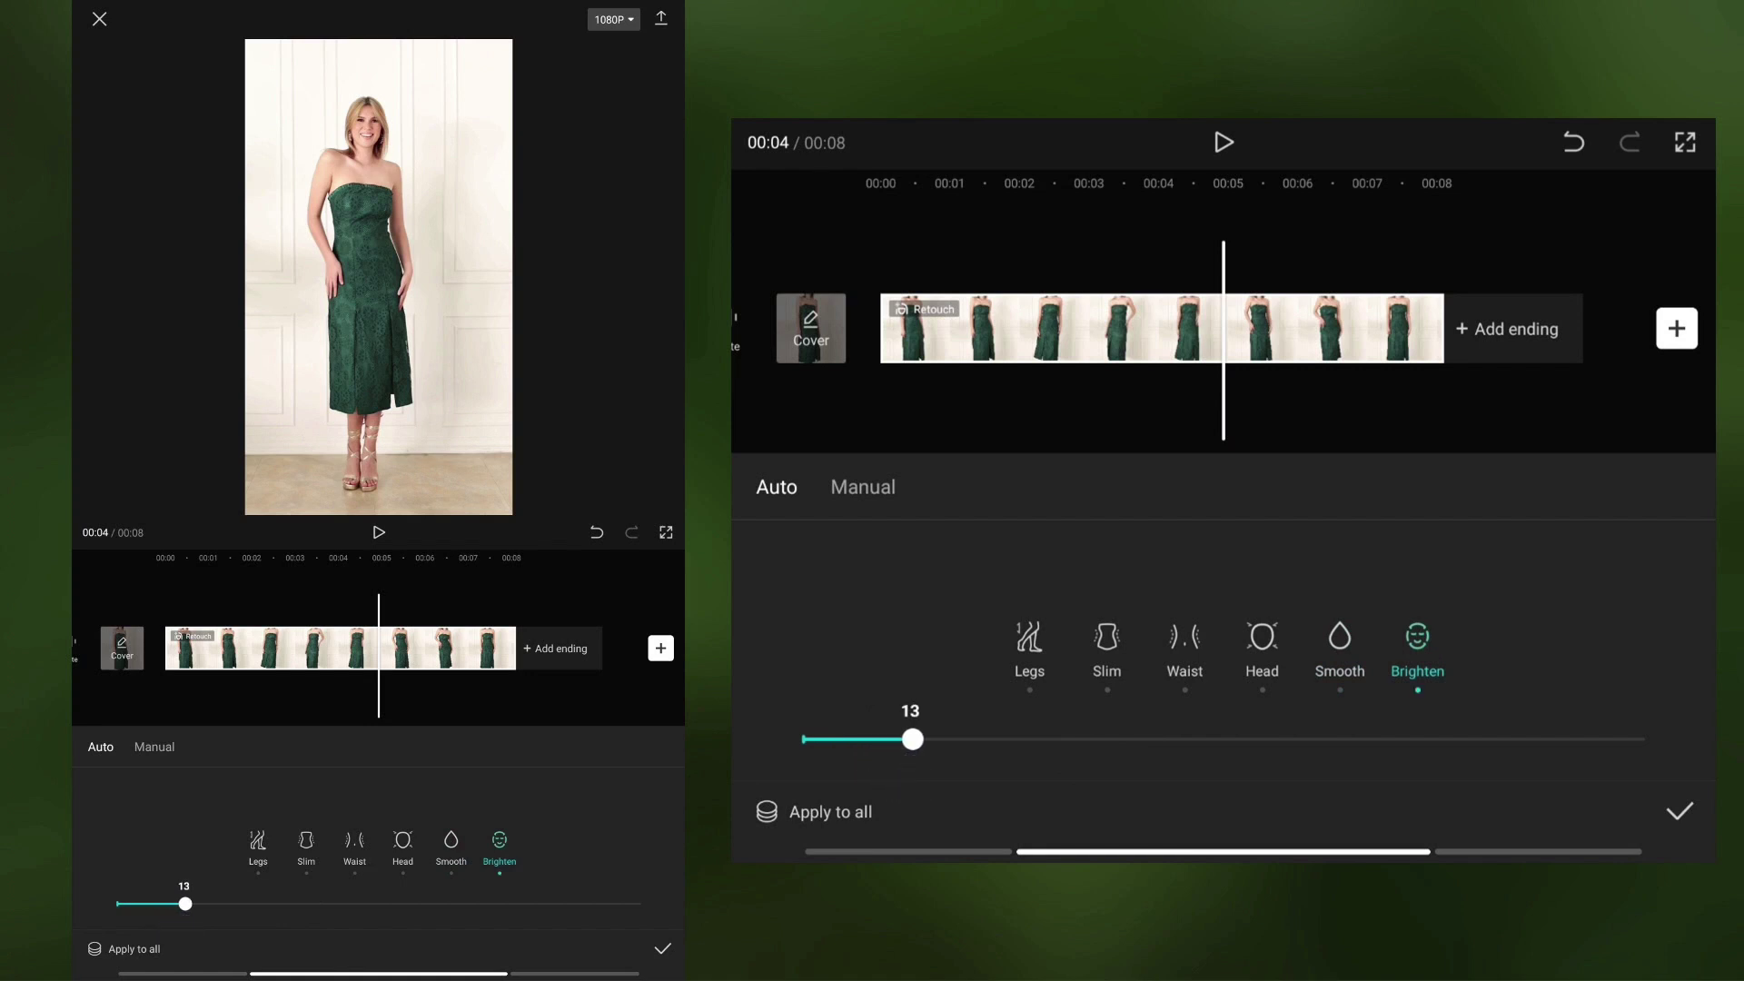
In Manual mode, position the Stretch guides over her legs and stretch her taller.
{"action": "left_click", "coordinate": [863, 486]}
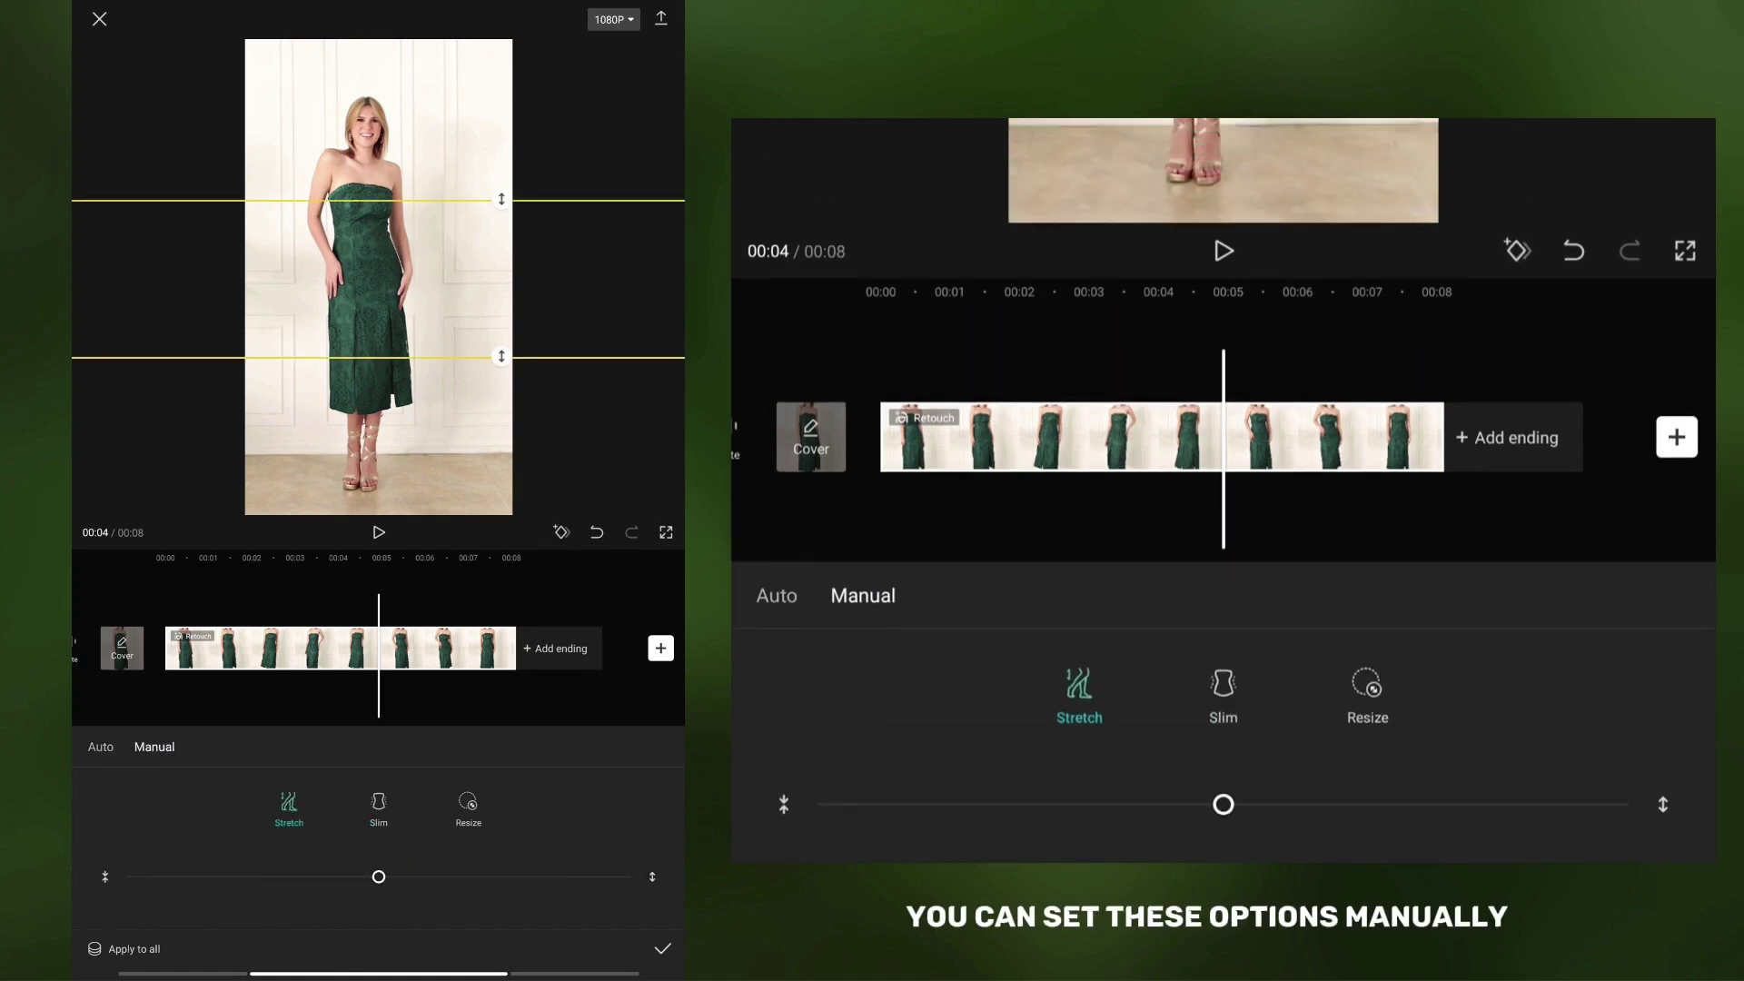
{"action": "left_click_drag", "start_coordinate": [455, 382], "coordinate": [441, 425]}
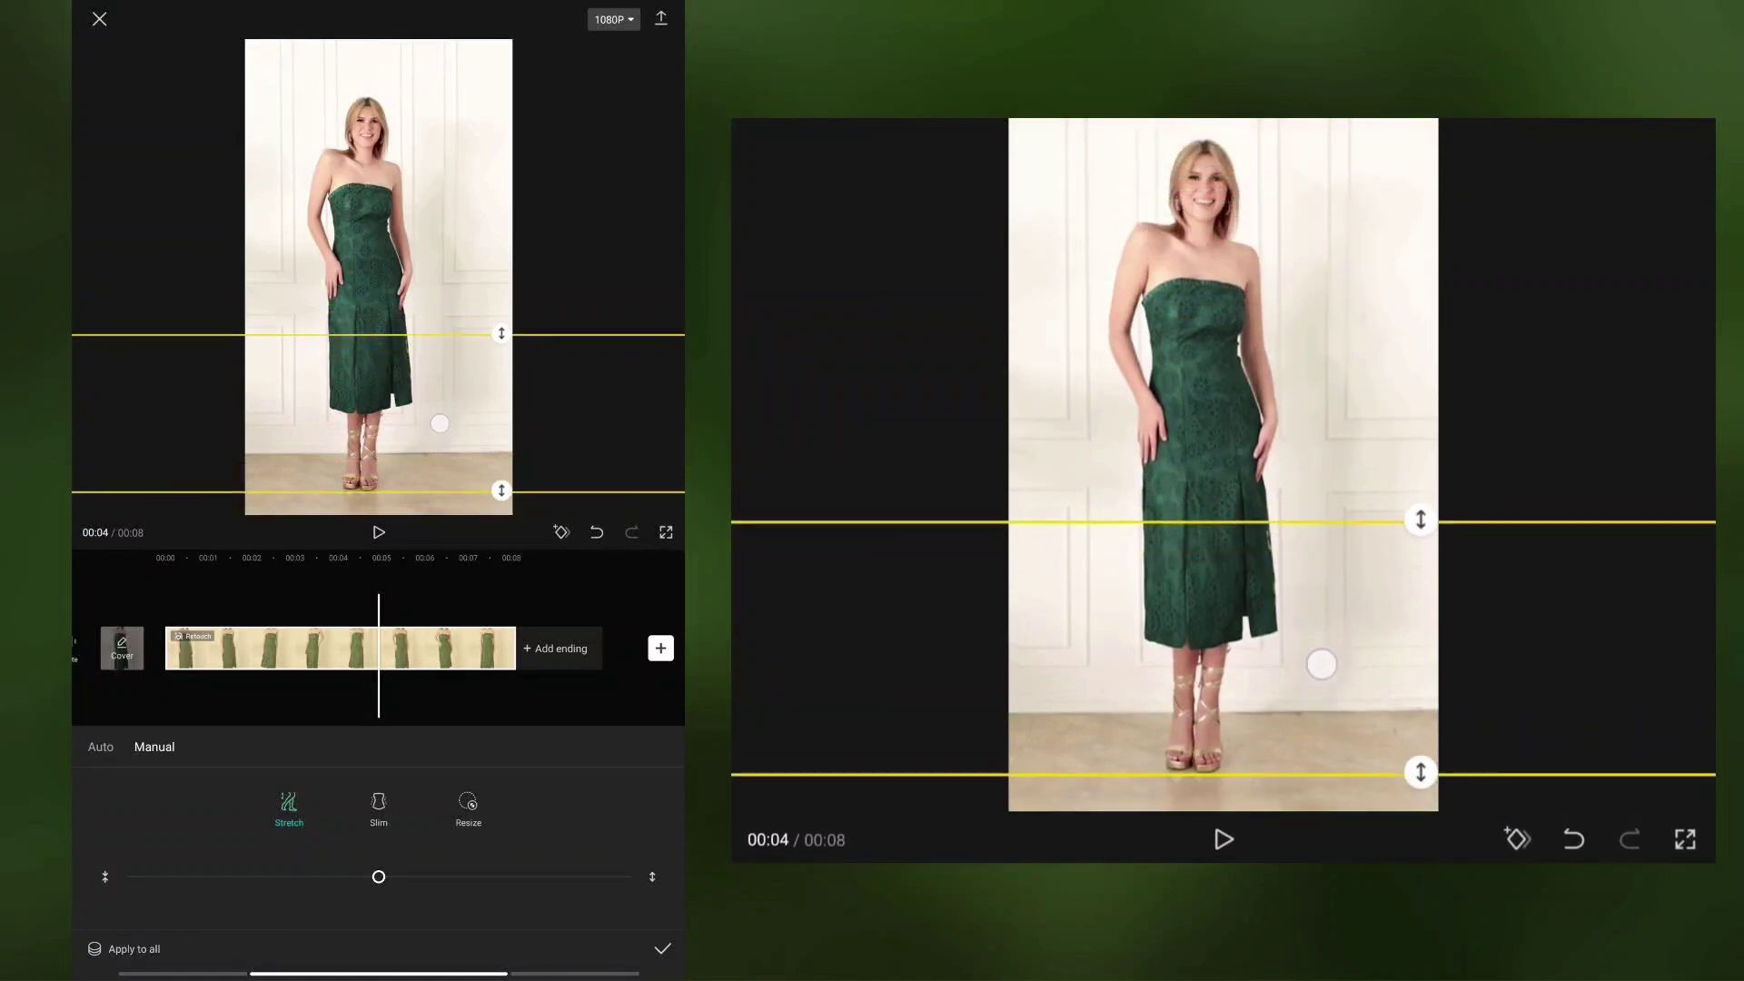
{"action": "left_click_drag", "start_coordinate": [501, 336], "coordinate": [500, 308]}
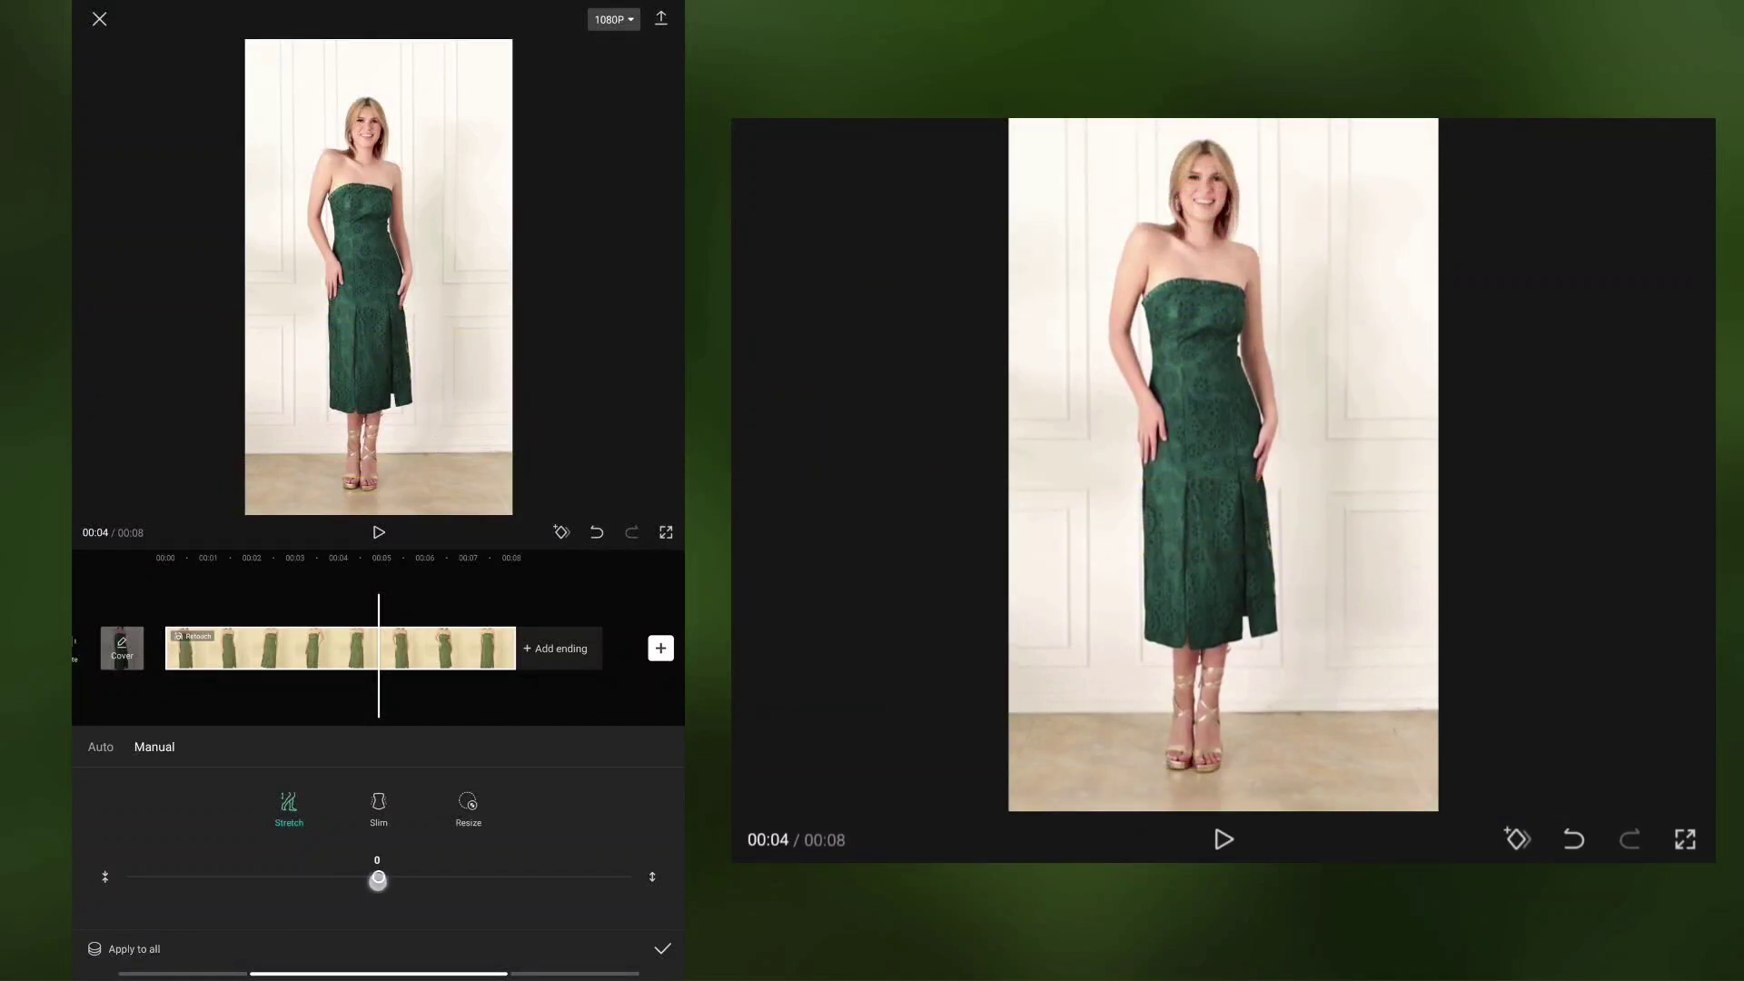
{"action": "mouse_move", "coordinate": [378, 876]}
{"action": "left_mouse_down"}
{"action": "mouse_move", "coordinate": [538, 872]}
{"action": "mouse_move", "coordinate": [145, 896]}
{"action": "mouse_move", "coordinate": [377, 925]}
{"action": "left_mouse_up"}
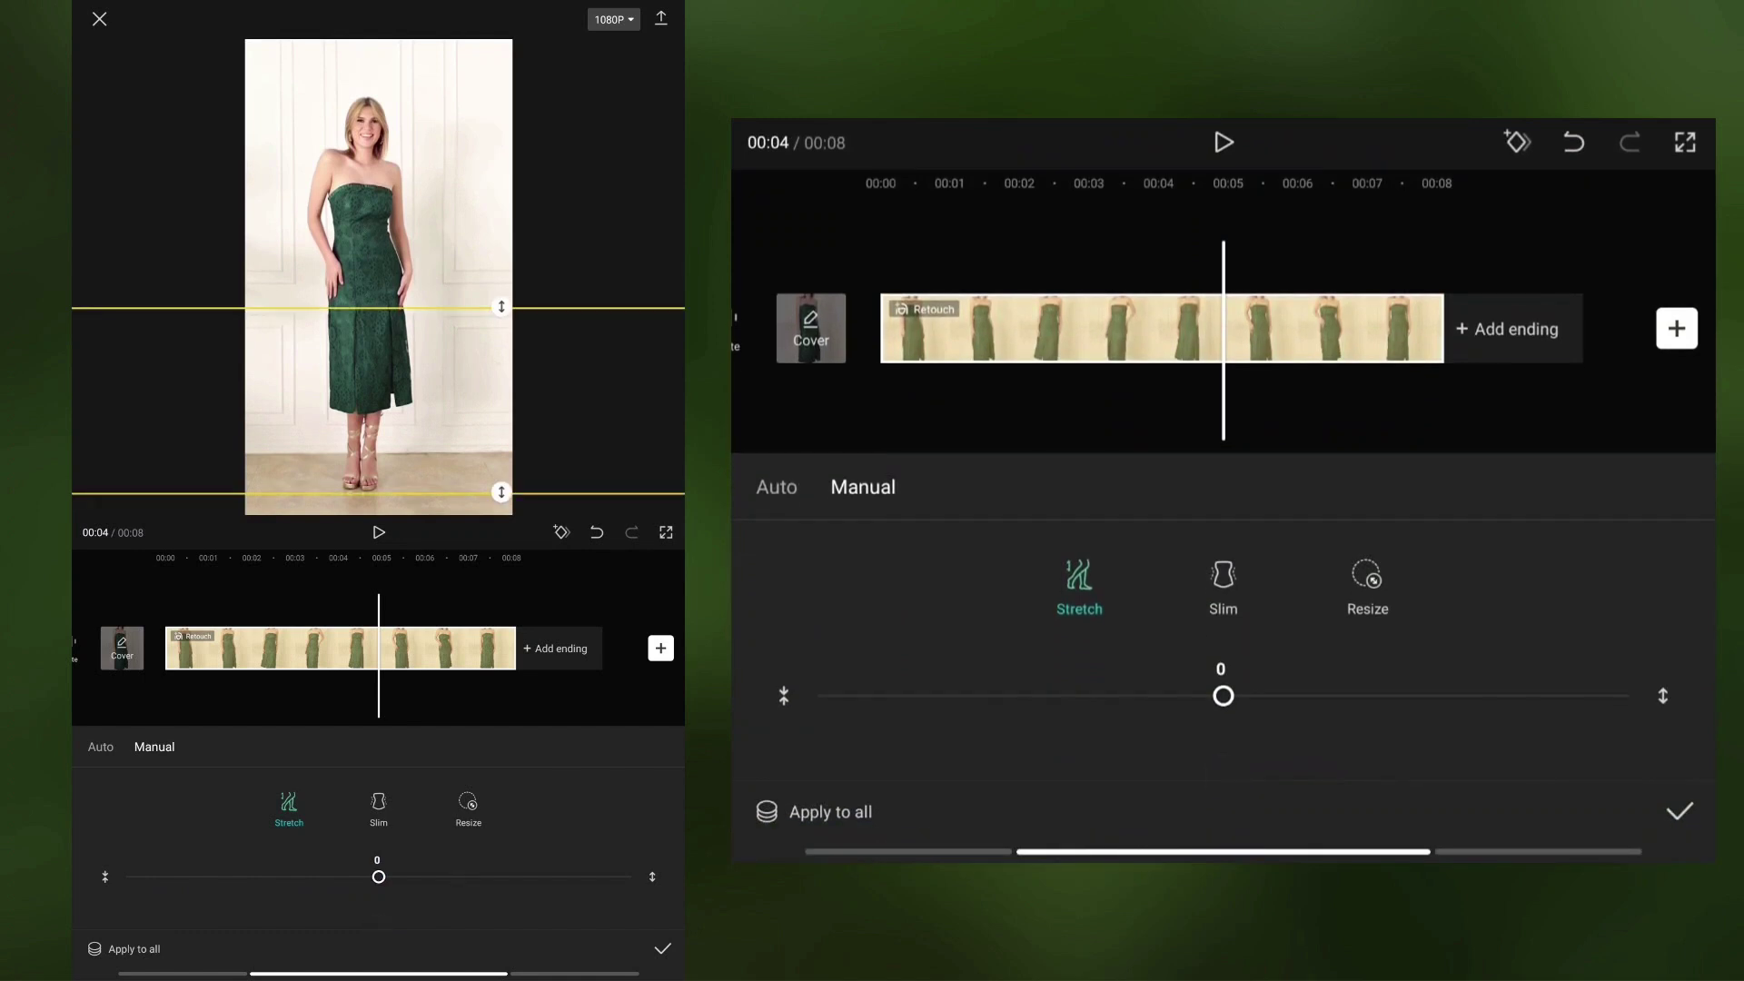
Fit the Slim area onto her torso at the clip start and slim it.
{"action": "left_click", "coordinate": [380, 805]}
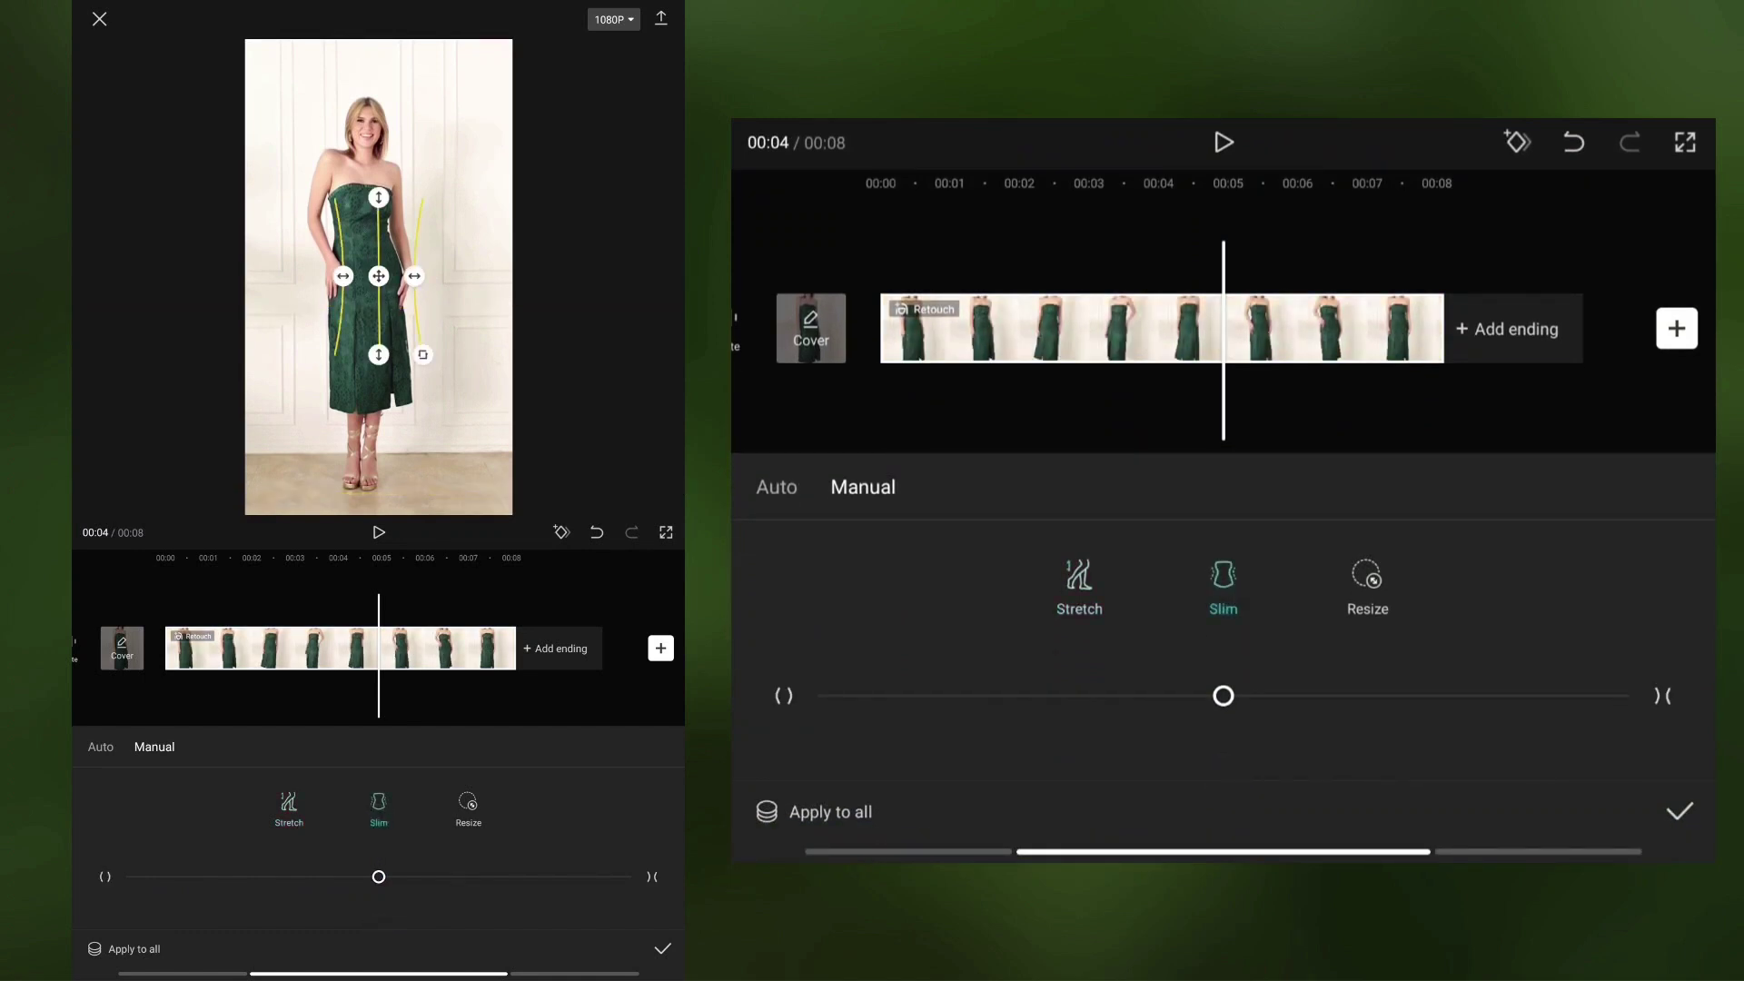
{"action": "left_click_drag", "start_coordinate": [379, 354], "coordinate": [378, 295]}
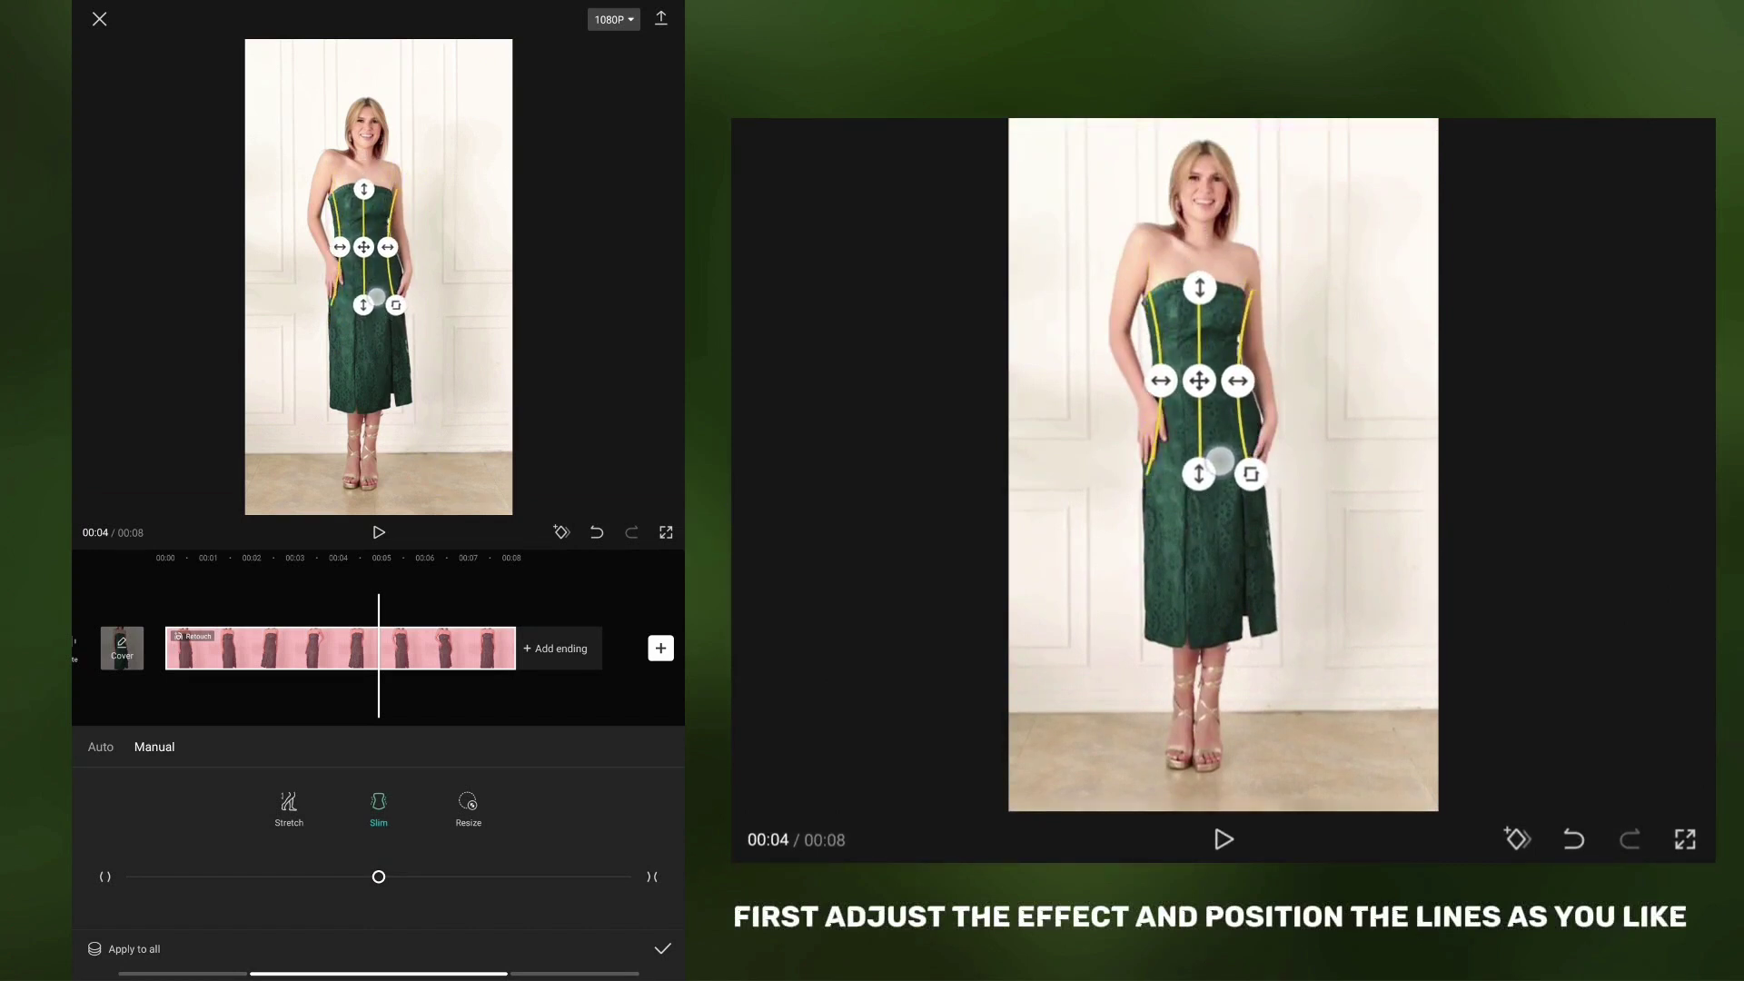
{"action": "left_click_drag", "start_coordinate": [375, 616], "coordinate": [589, 617]}
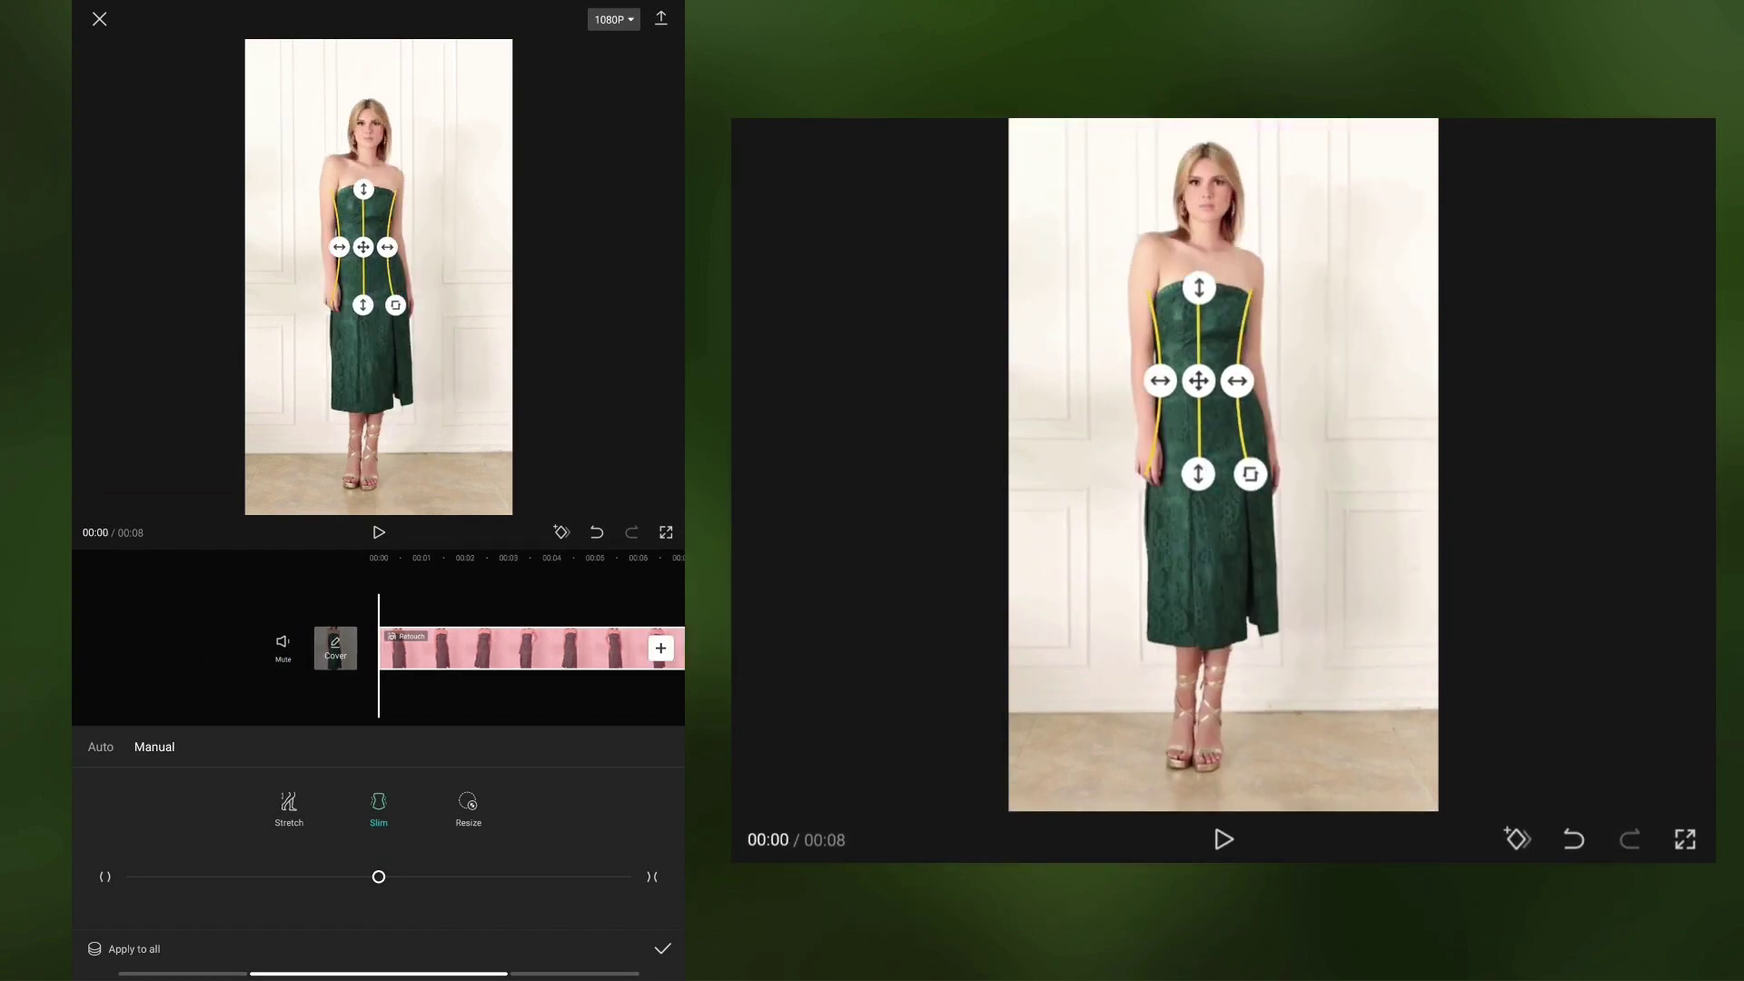
{"action": "mouse_move", "coordinate": [363, 247]}
{"action": "left_mouse_down"}
{"action": "mouse_move", "coordinate": [396, 245]}
{"action": "mouse_move", "coordinate": [401, 283]}
{"action": "mouse_move", "coordinate": [381, 284]}
{"action": "left_mouse_up"}
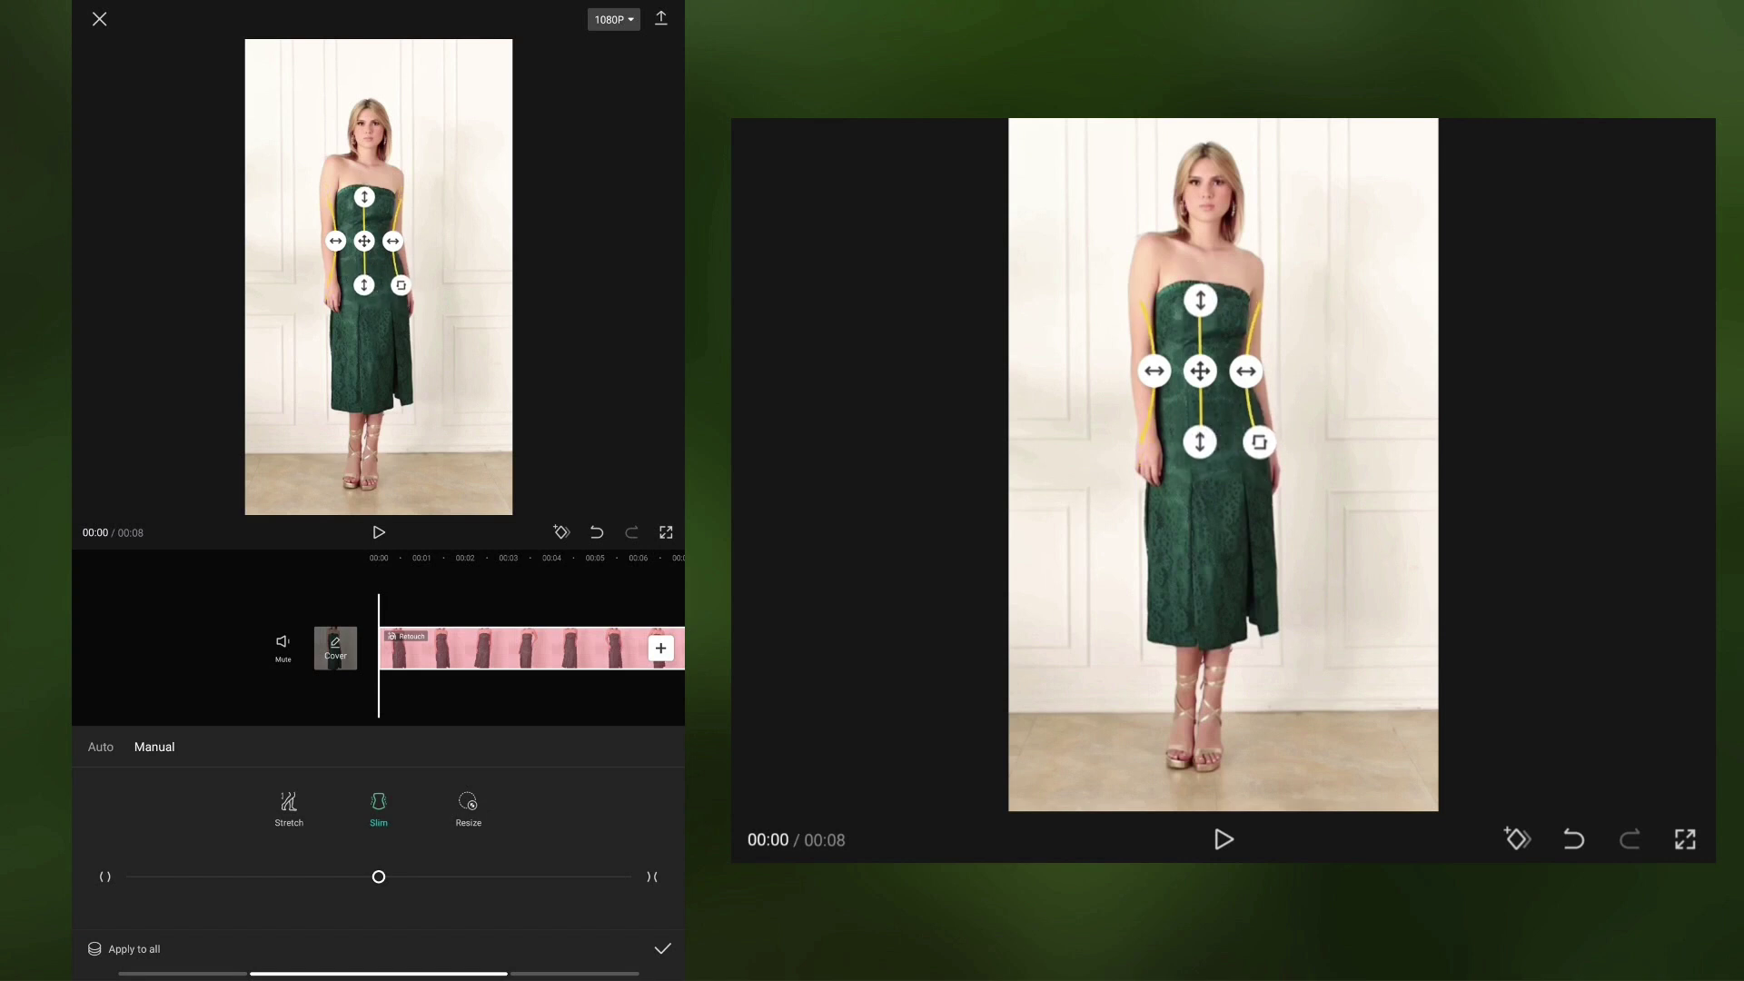
{"action": "mouse_move", "coordinate": [378, 877]}
{"action": "left_mouse_down"}
{"action": "mouse_move", "coordinate": [191, 876]}
{"action": "mouse_move", "coordinate": [429, 879]}
{"action": "mouse_move", "coordinate": [448, 921]}
{"action": "mouse_move", "coordinate": [335, 918]}
{"action": "left_mouse_up"}
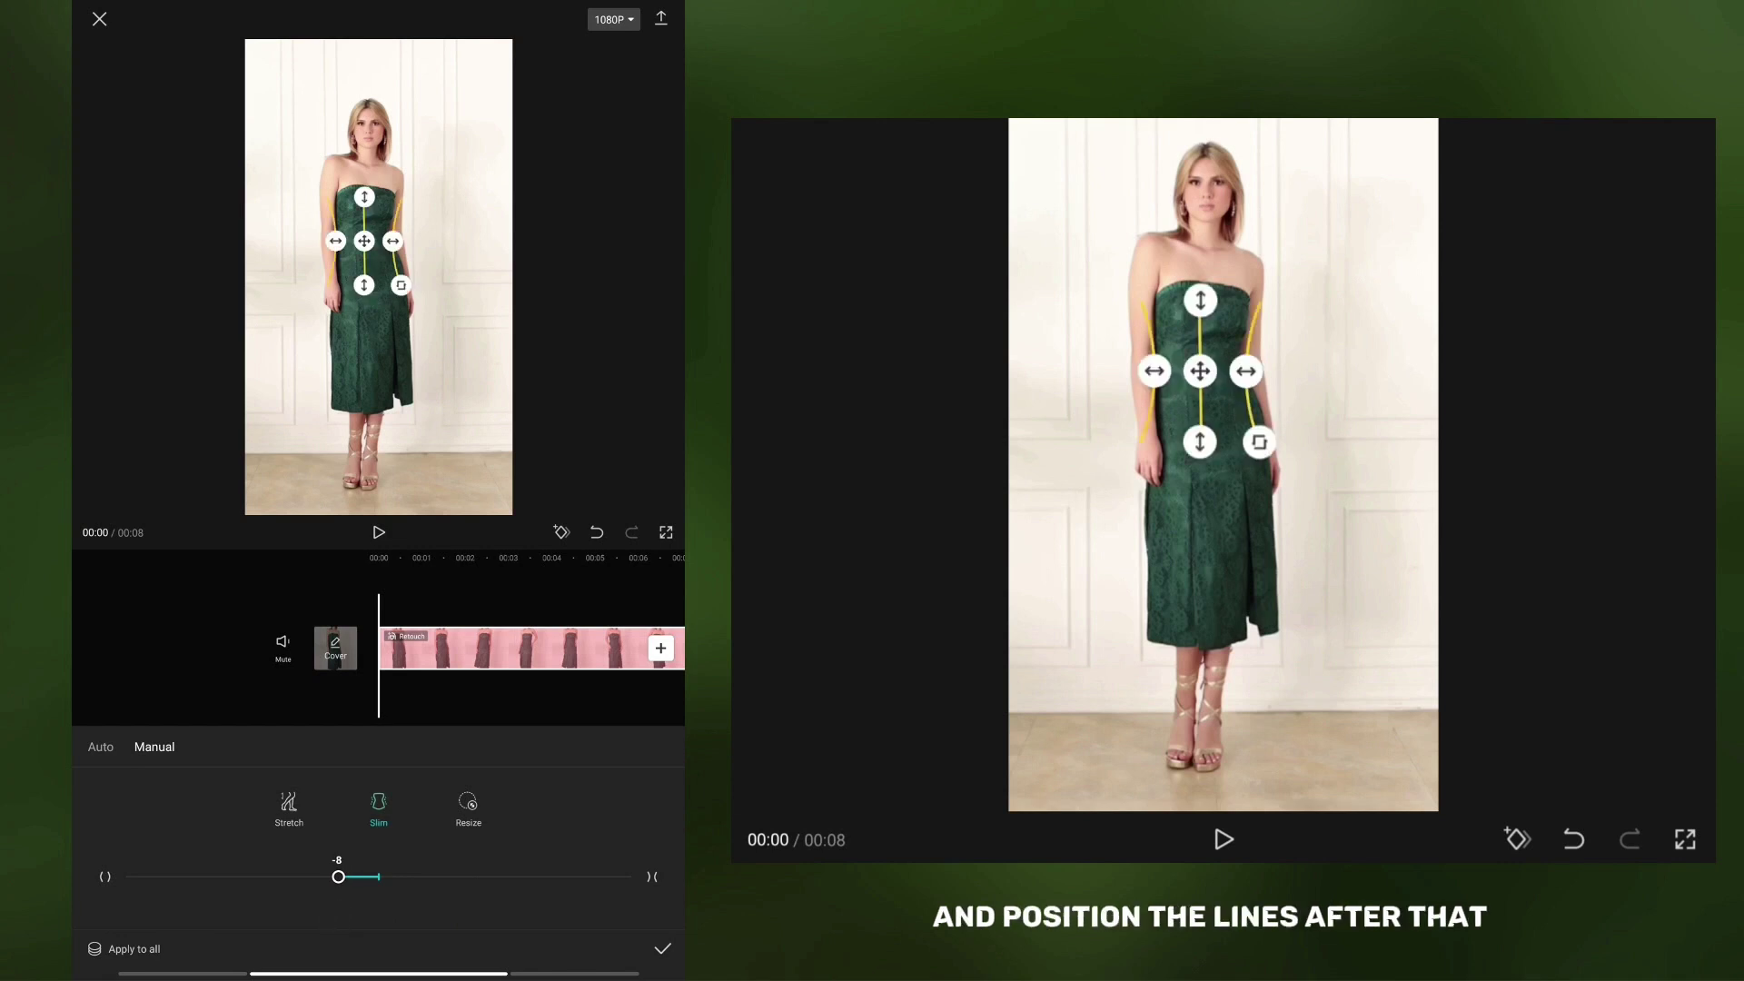
Realign the slim area with her body at 00:01, 00:02 and 00:03.
{"action": "left_click_drag", "start_coordinate": [526, 696], "coordinate": [450, 700]}
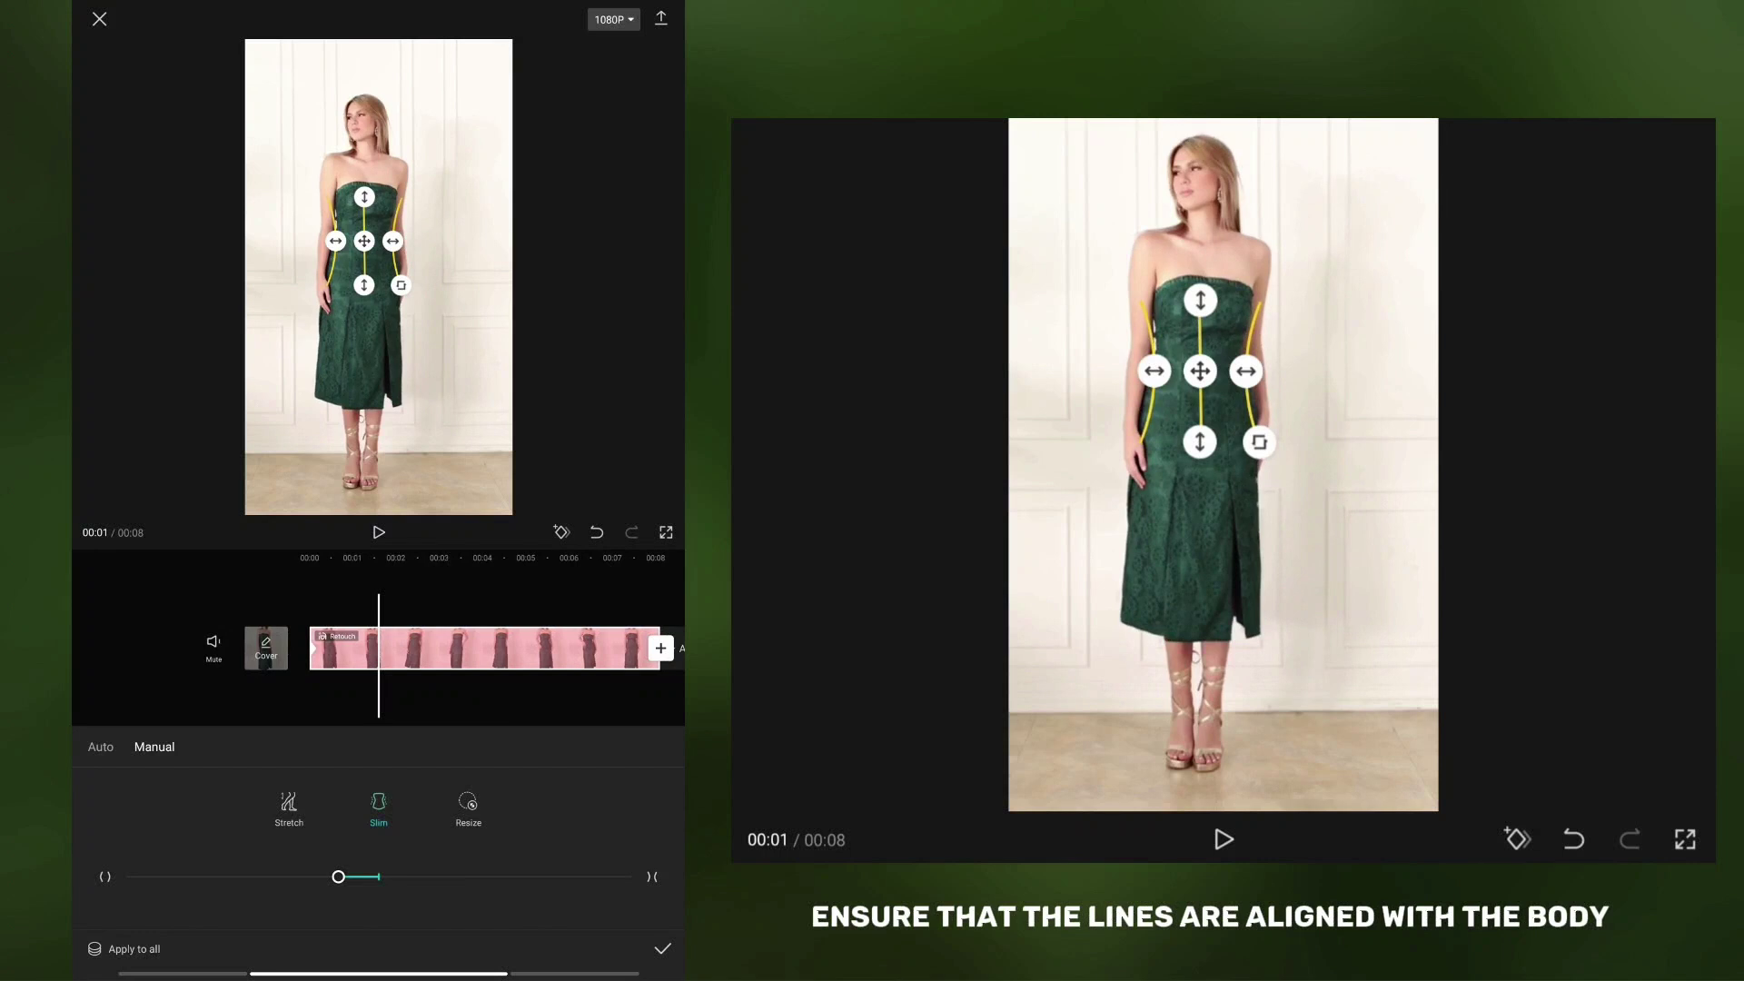
{"action": "left_click_drag", "start_coordinate": [364, 241], "coordinate": [363, 234]}
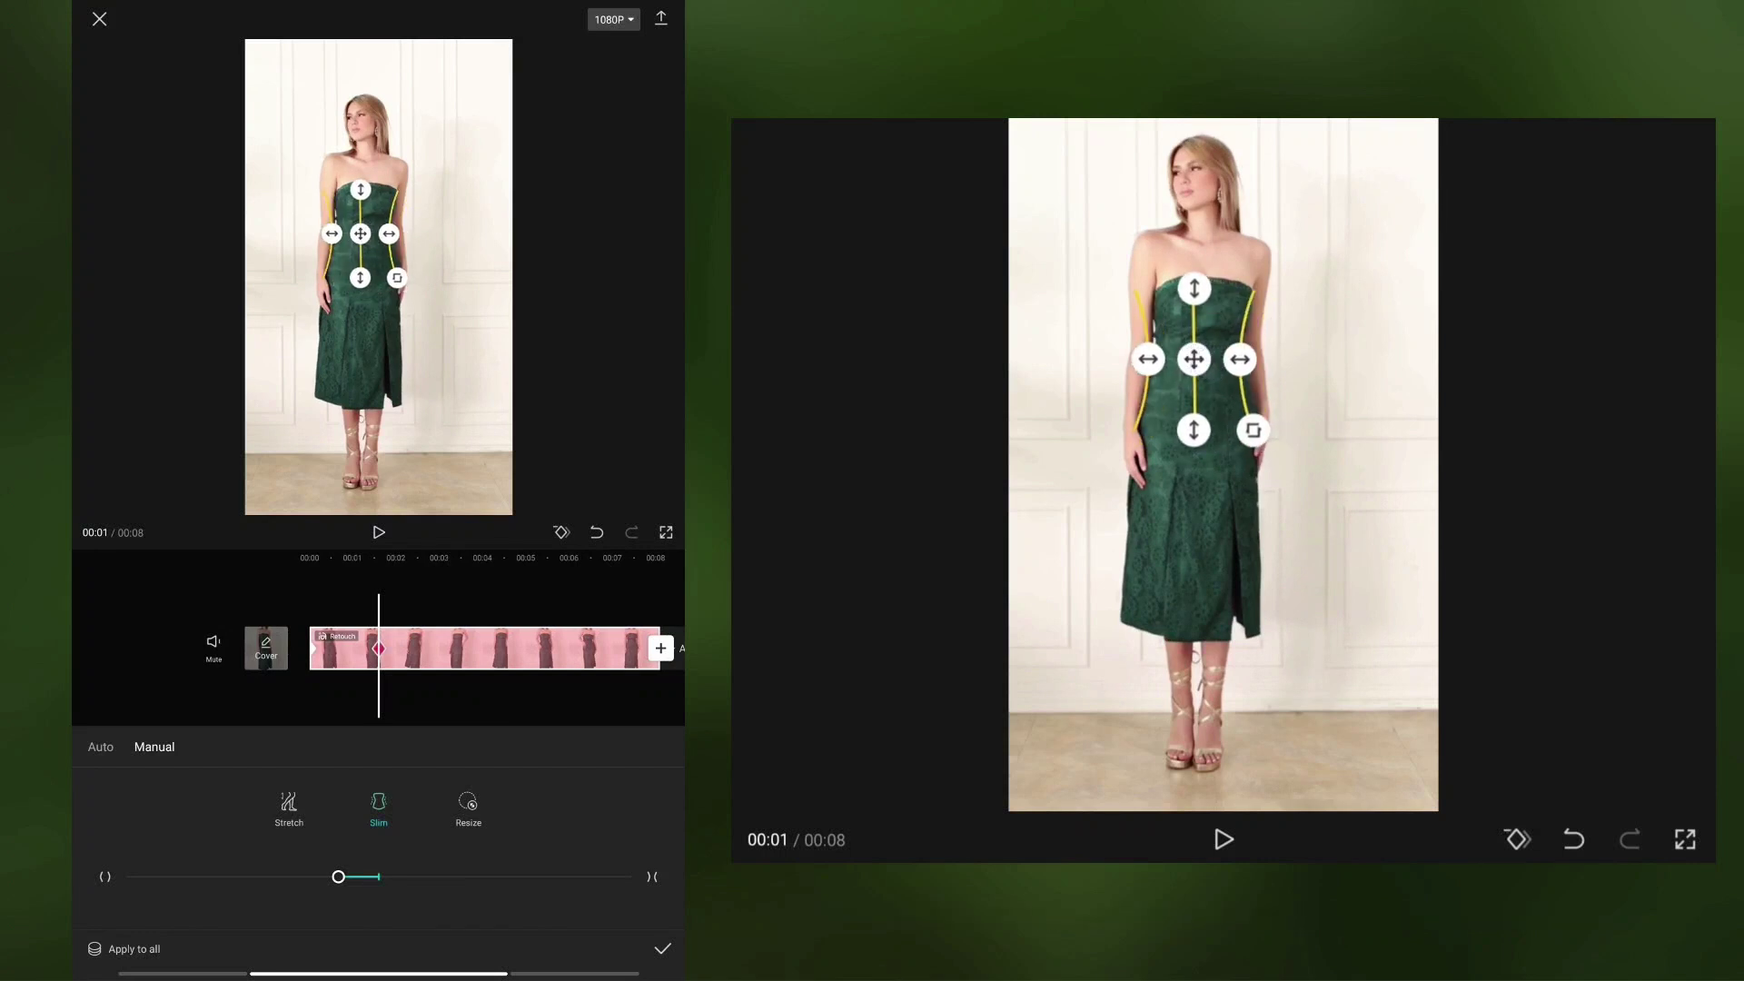
{"action": "left_click_drag", "start_coordinate": [466, 694], "coordinate": [430, 697]}
{"action": "mouse_move", "coordinate": [359, 234]}
{"action": "left_mouse_down"}
{"action": "mouse_move", "coordinate": [352, 219]}
{"action": "mouse_move", "coordinate": [354, 239]}
{"action": "left_mouse_up"}
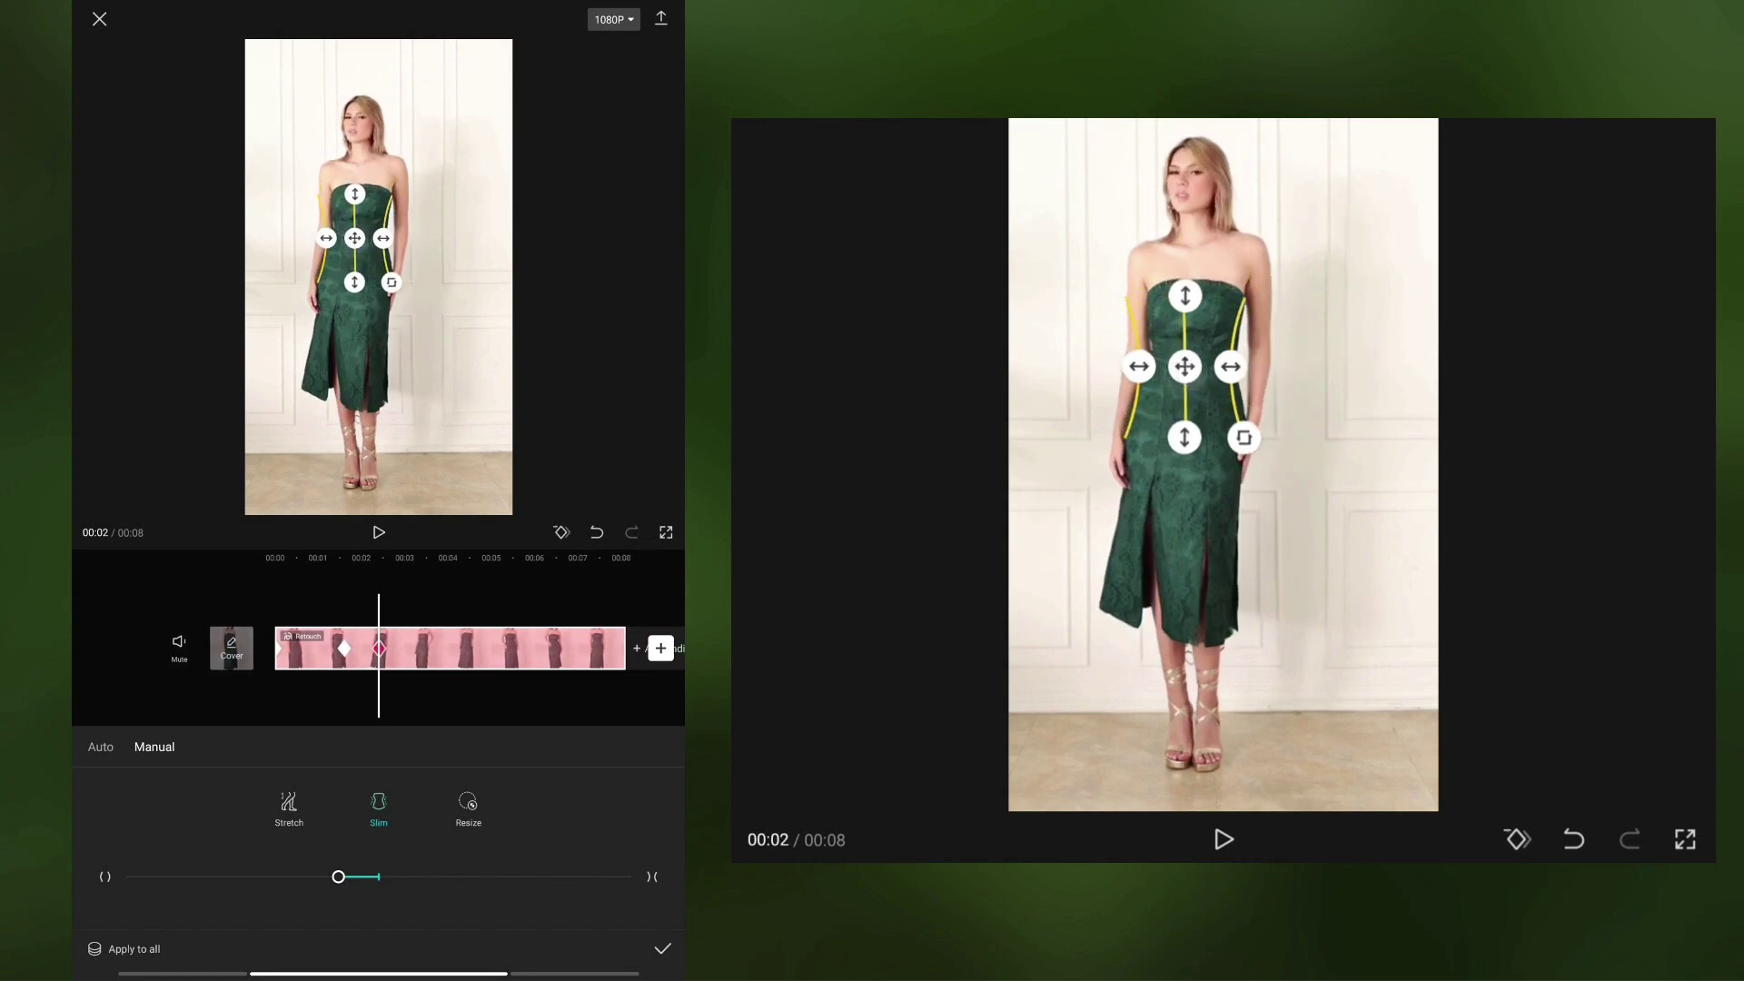
{"action": "left_click_drag", "start_coordinate": [481, 690], "coordinate": [409, 693]}
{"action": "left_click_drag", "start_coordinate": [355, 239], "coordinate": [358, 233]}
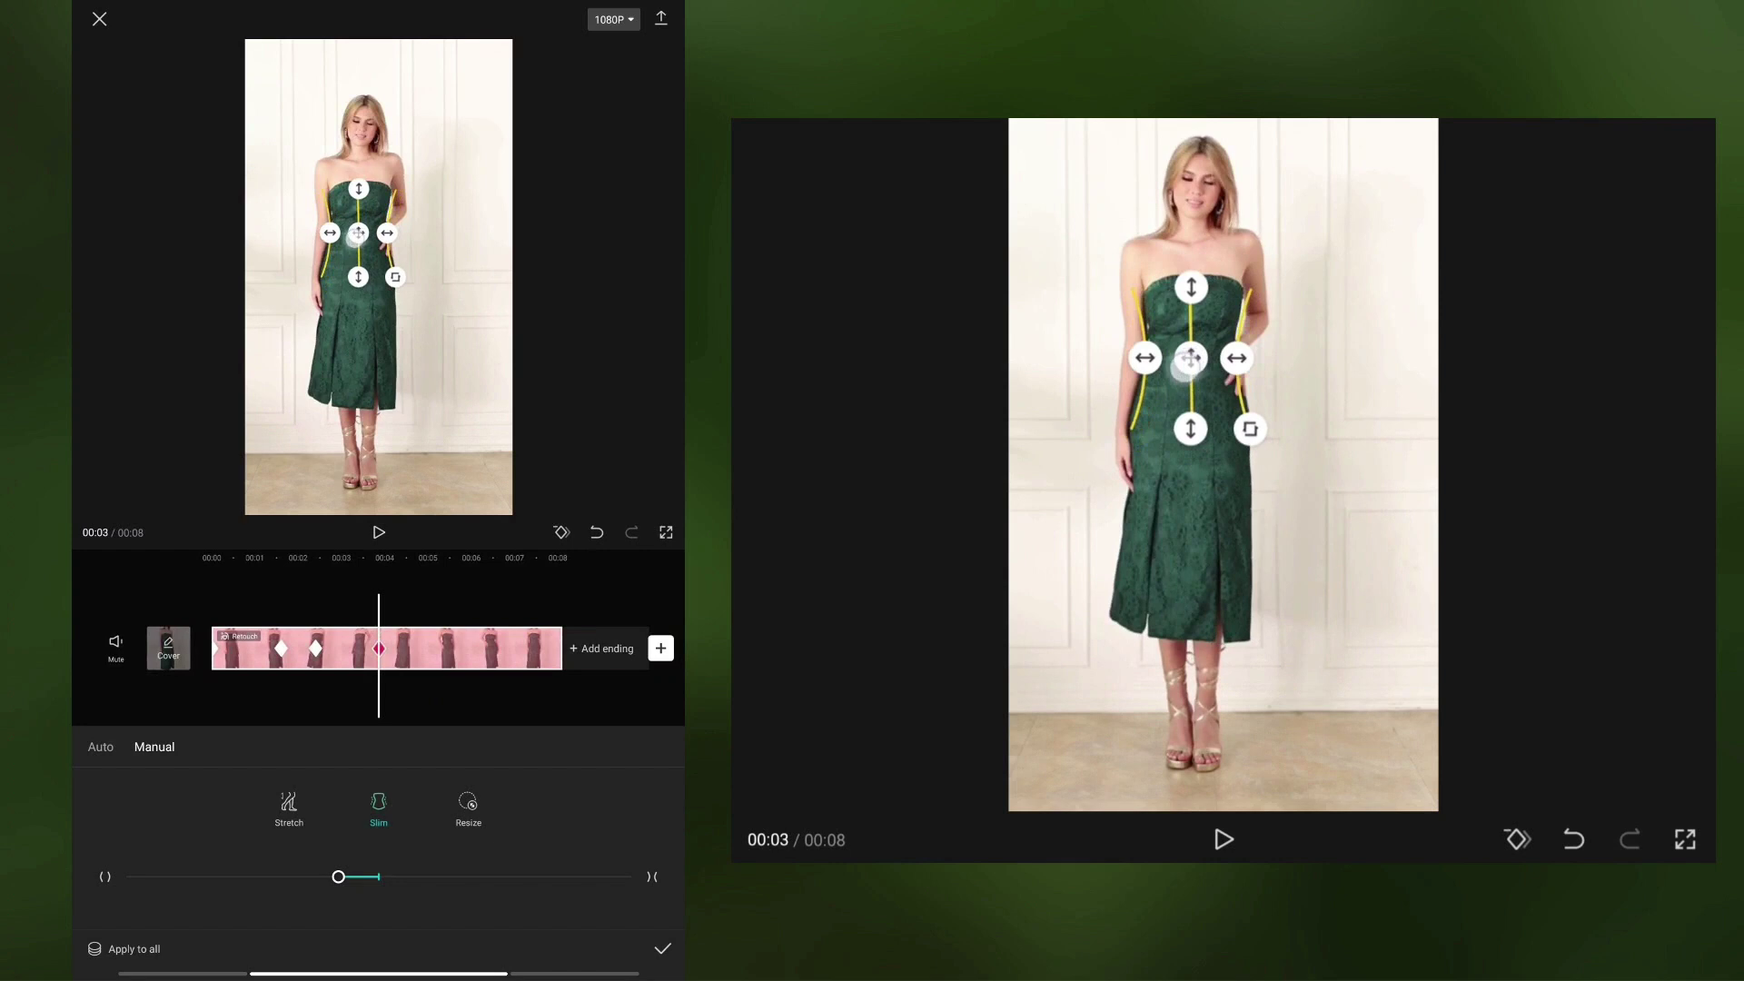
{"action": "left_click_drag", "start_coordinate": [437, 694], "coordinate": [388, 695]}
{"action": "left_click_drag", "start_coordinate": [357, 234], "coordinate": [364, 232]}
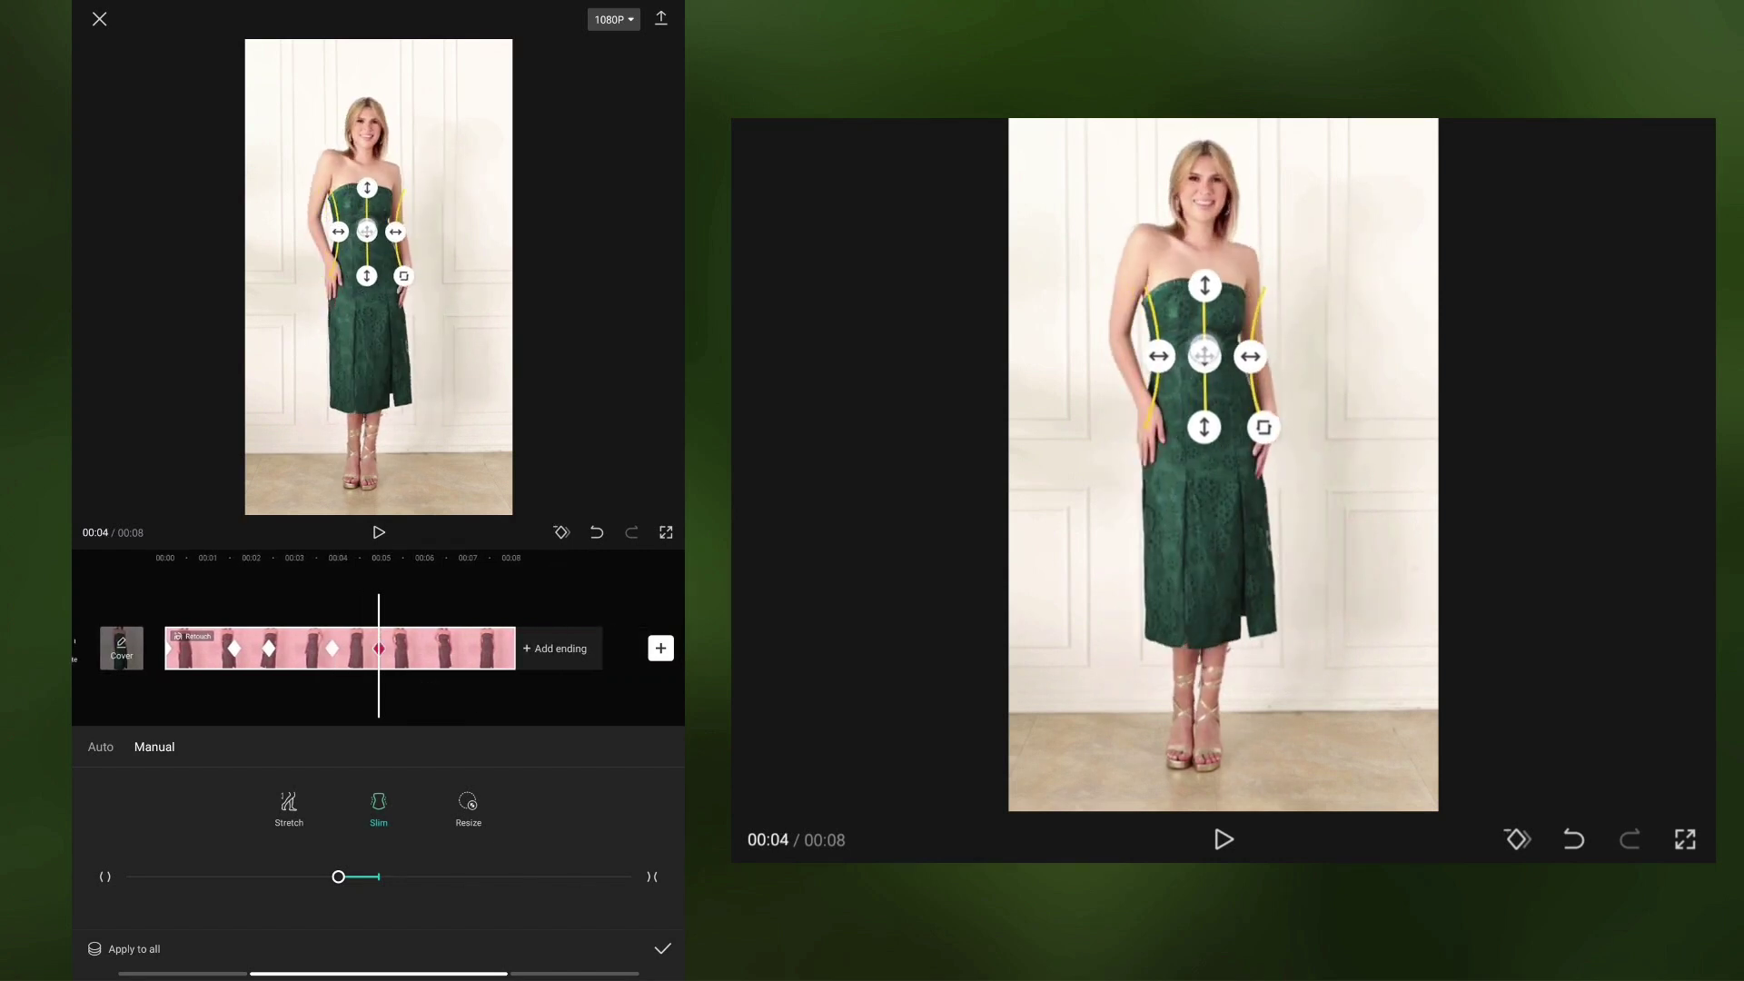
{"action": "left_click_drag", "start_coordinate": [454, 690], "coordinate": [268, 690]}
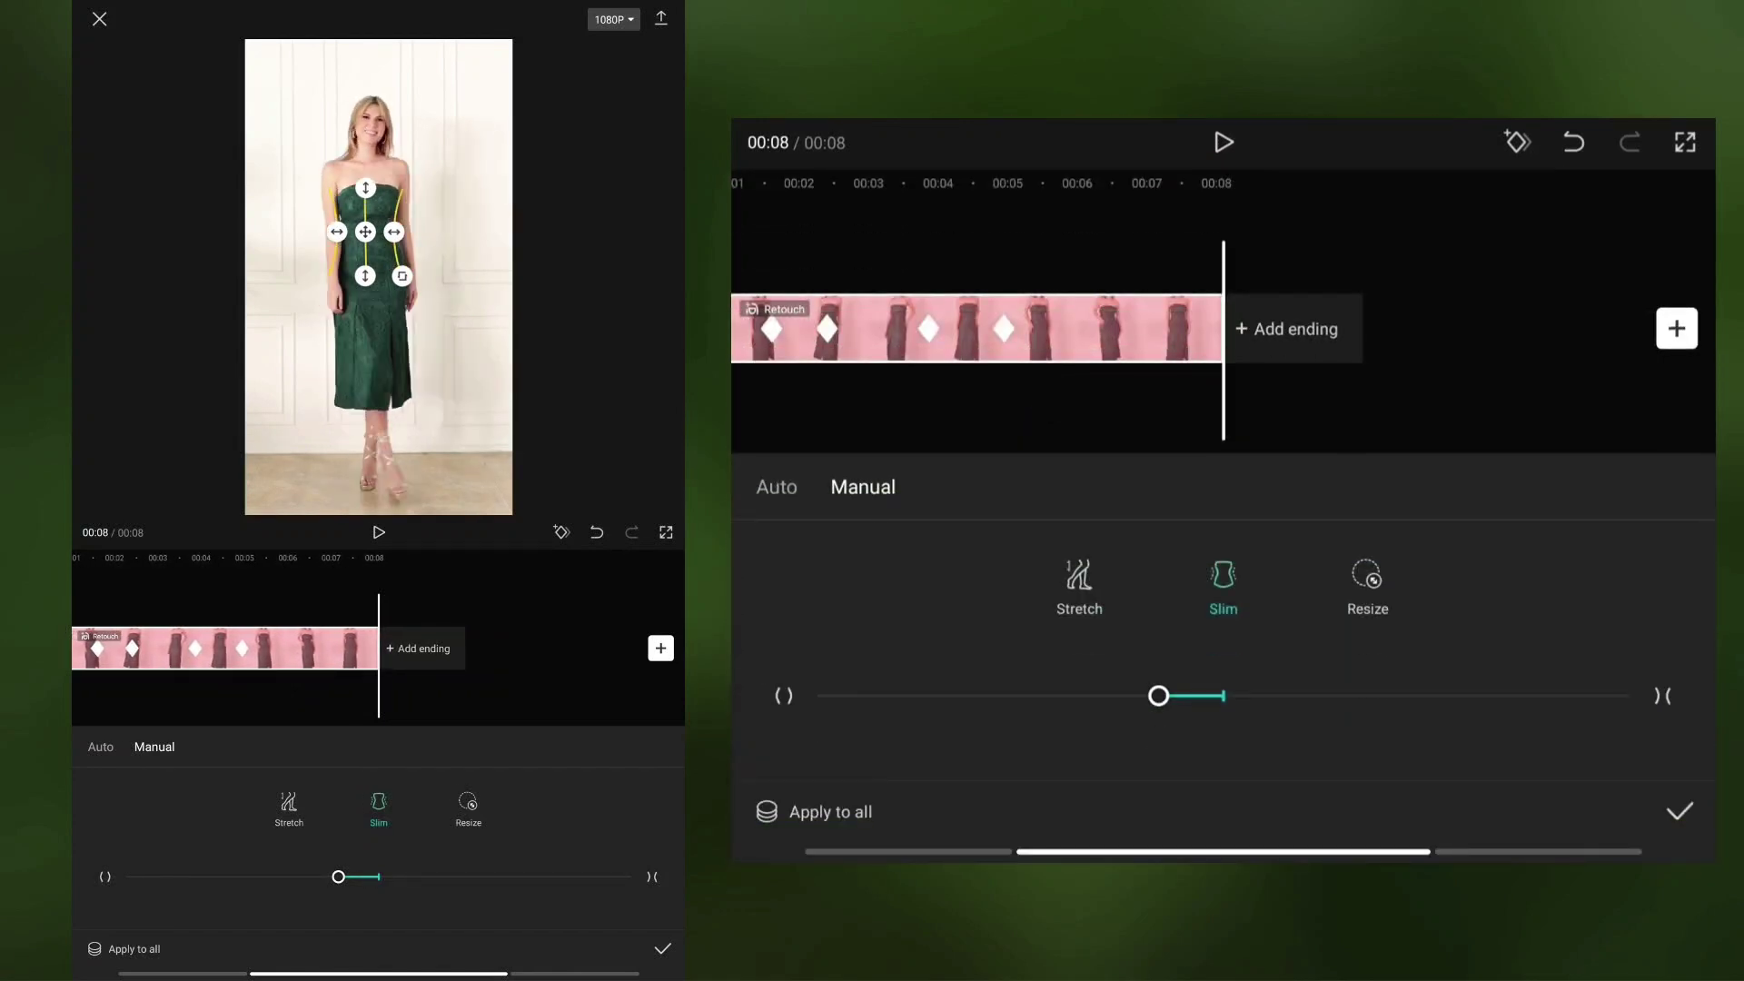
Place the manual Resize circle over her midsection and adjust the amount slider.
{"action": "left_click", "coordinate": [468, 805]}
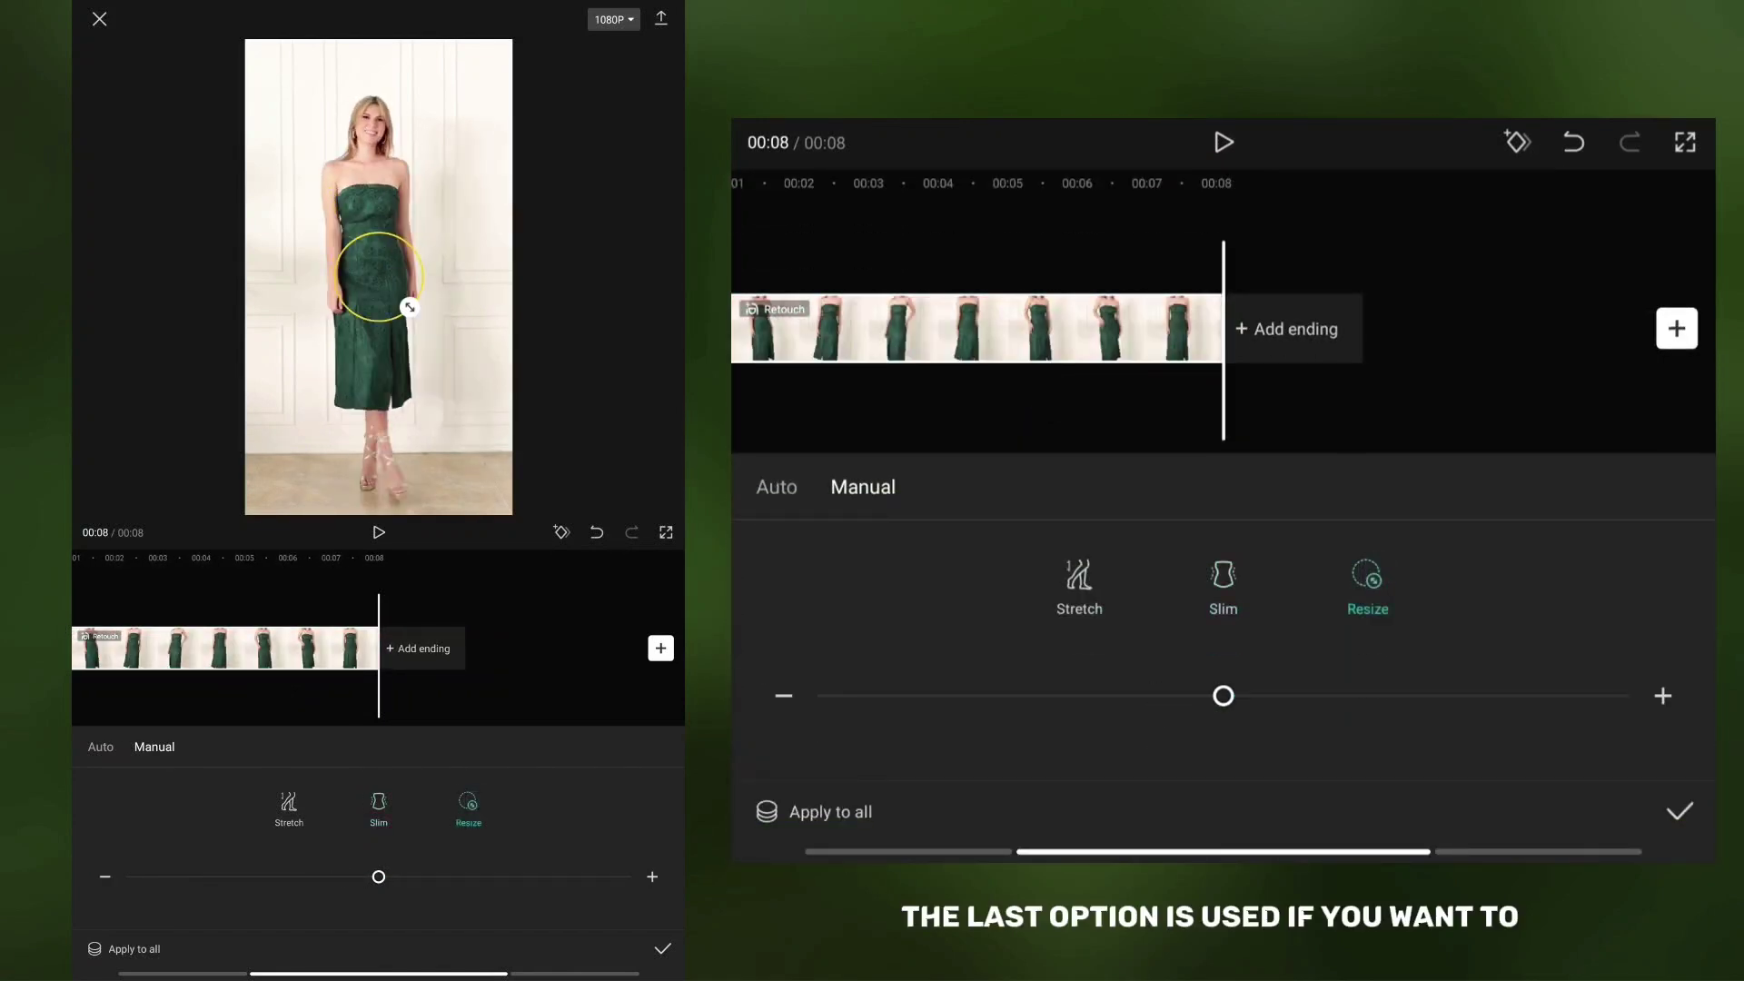
{"action": "left_click_drag", "start_coordinate": [431, 463], "coordinate": [446, 506]}
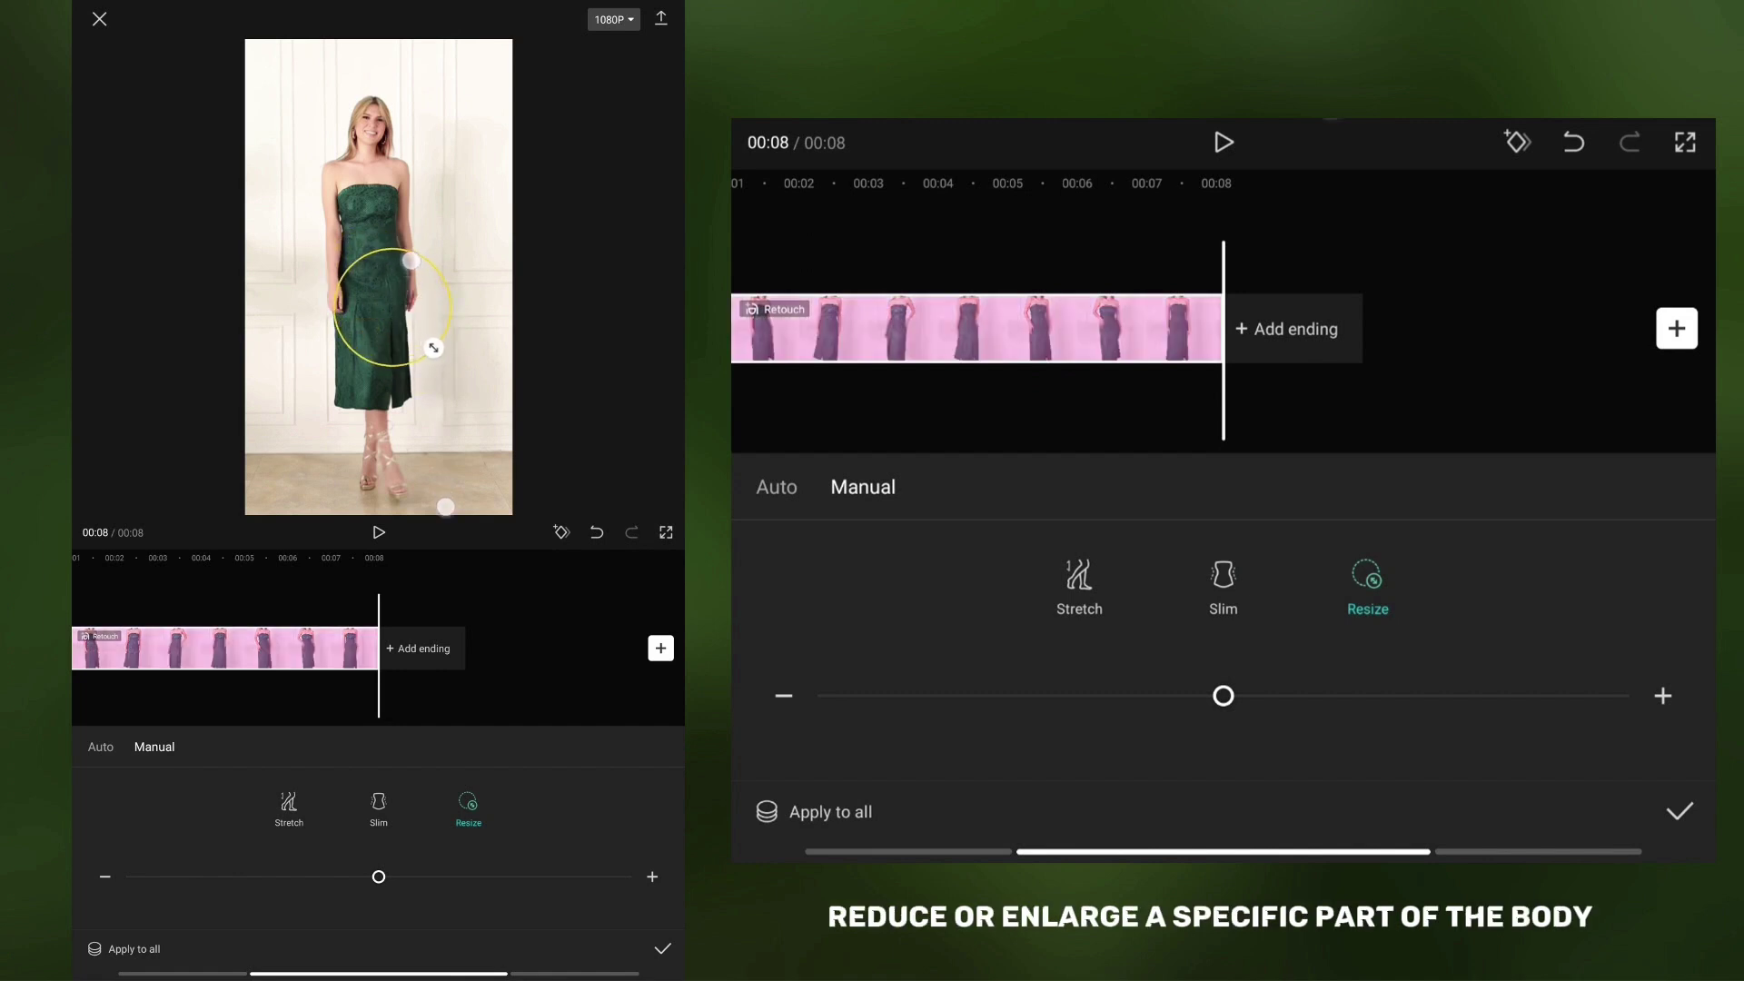
{"action": "left_click_drag", "start_coordinate": [410, 259], "coordinate": [392, 287]}
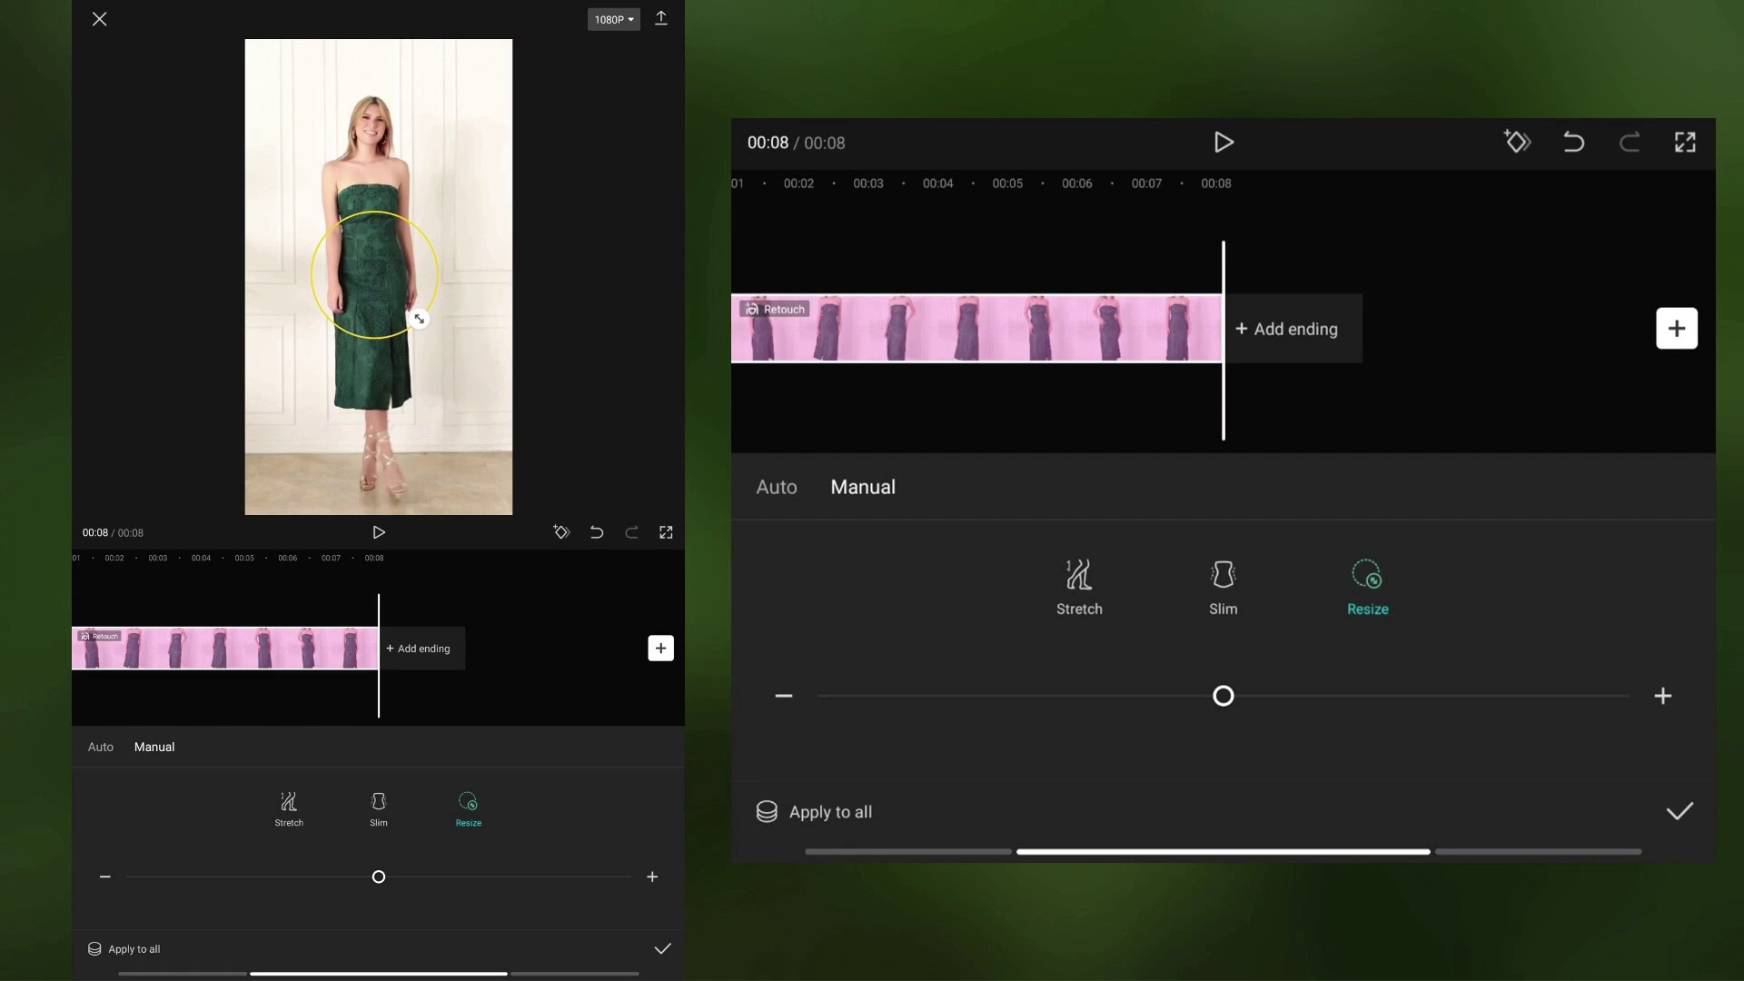
{"action": "mouse_move", "coordinate": [1224, 697]}
{"action": "left_mouse_down"}
{"action": "mouse_move", "coordinate": [835, 697]}
{"action": "mouse_move", "coordinate": [1409, 759]}
{"action": "mouse_move", "coordinate": [1550, 795]}
{"action": "mouse_move", "coordinate": [1205, 747]}
{"action": "mouse_move", "coordinate": [1045, 694]}
{"action": "mouse_move", "coordinate": [1215, 764]}
{"action": "left_mouse_up"}
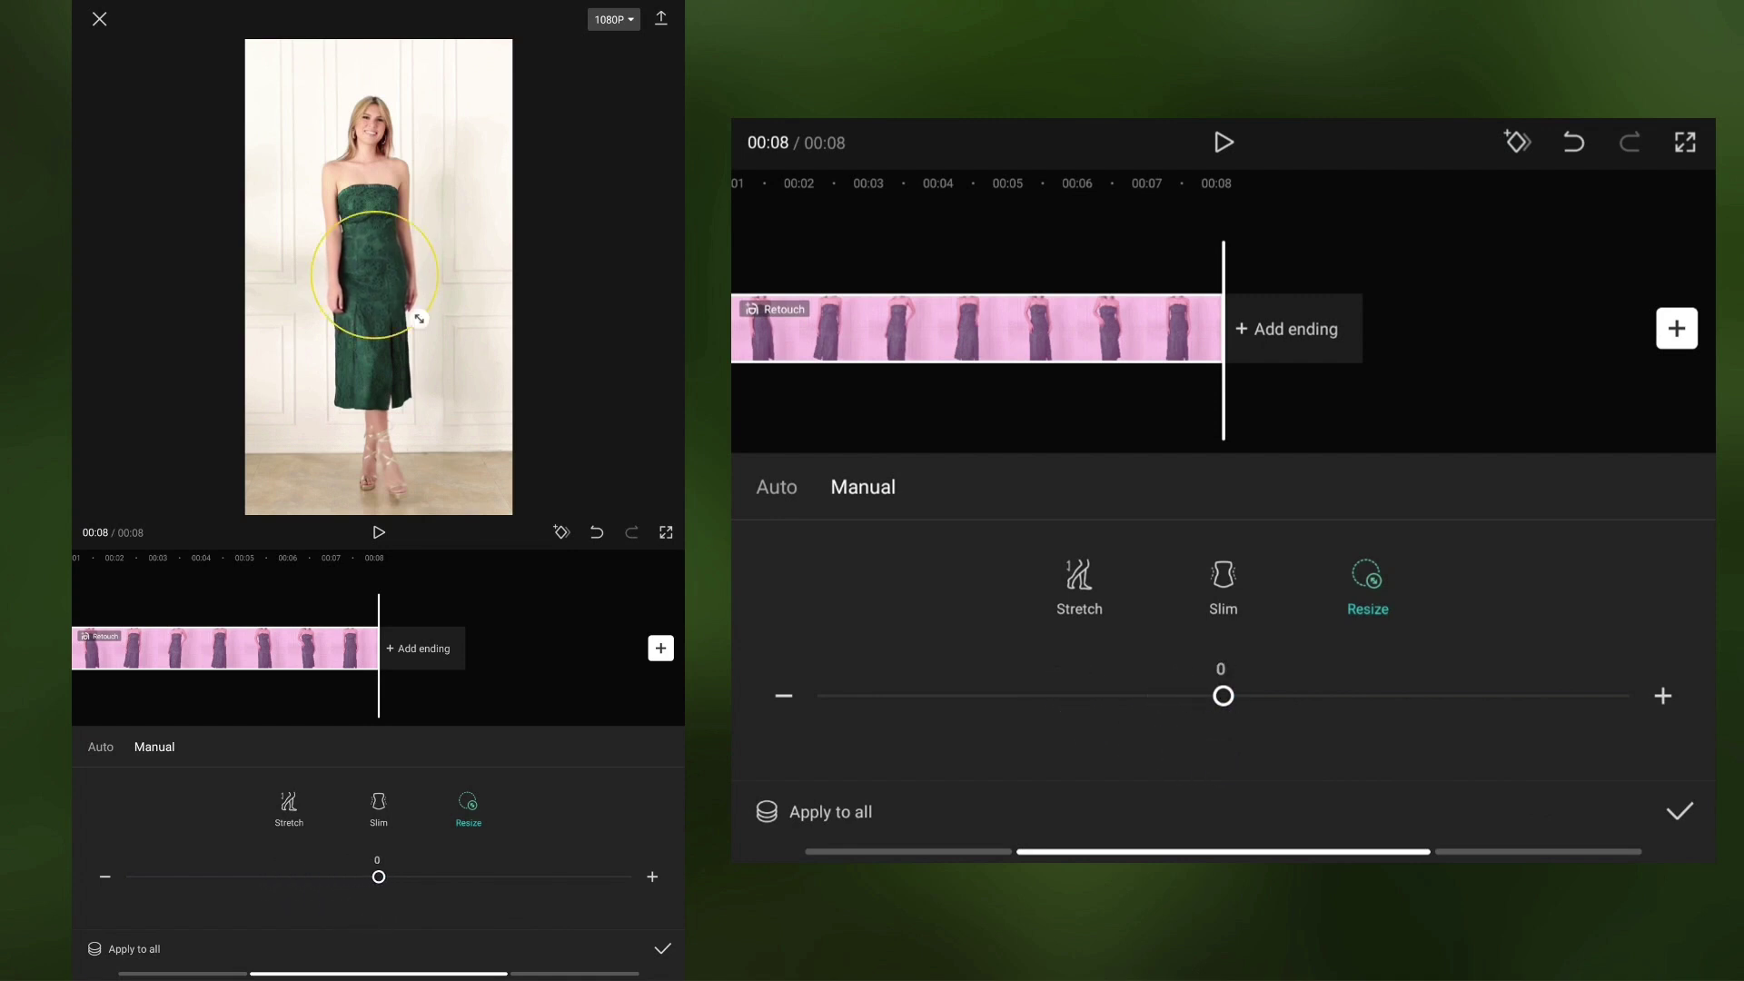